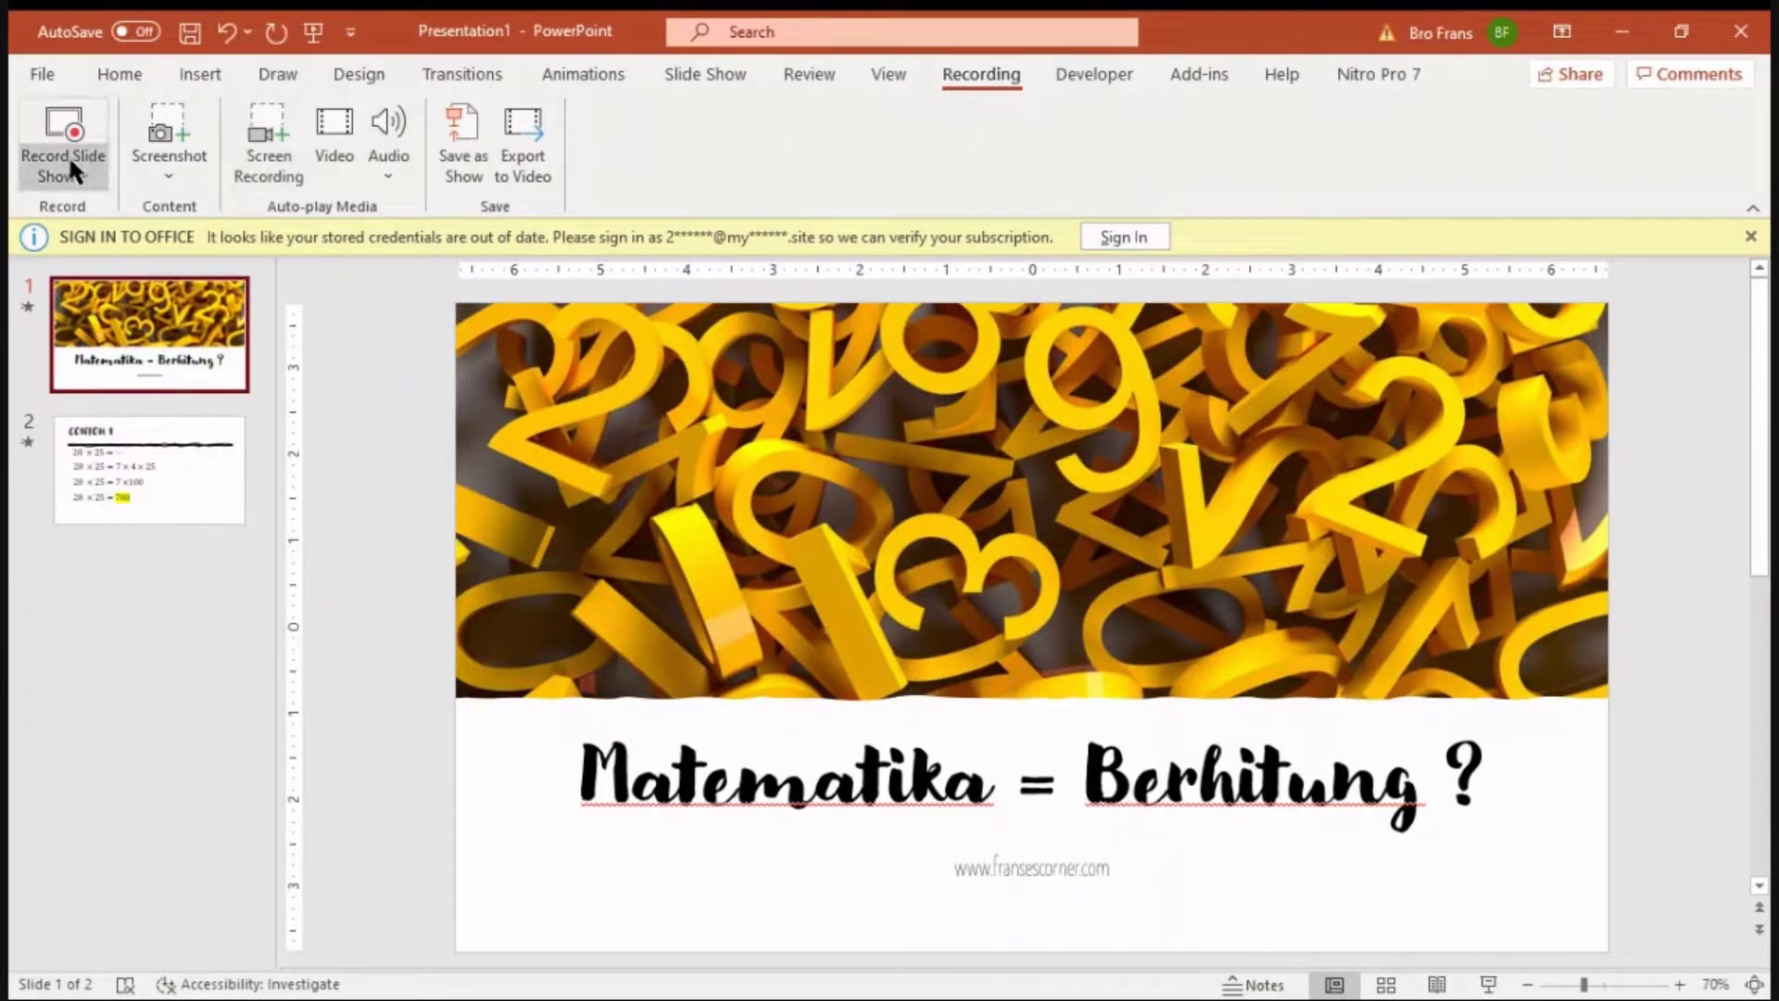
Step: On the Recording tab, choose Record from Beginning under Record Slide Show
left_click(887, 82)
left_click(966, 78)
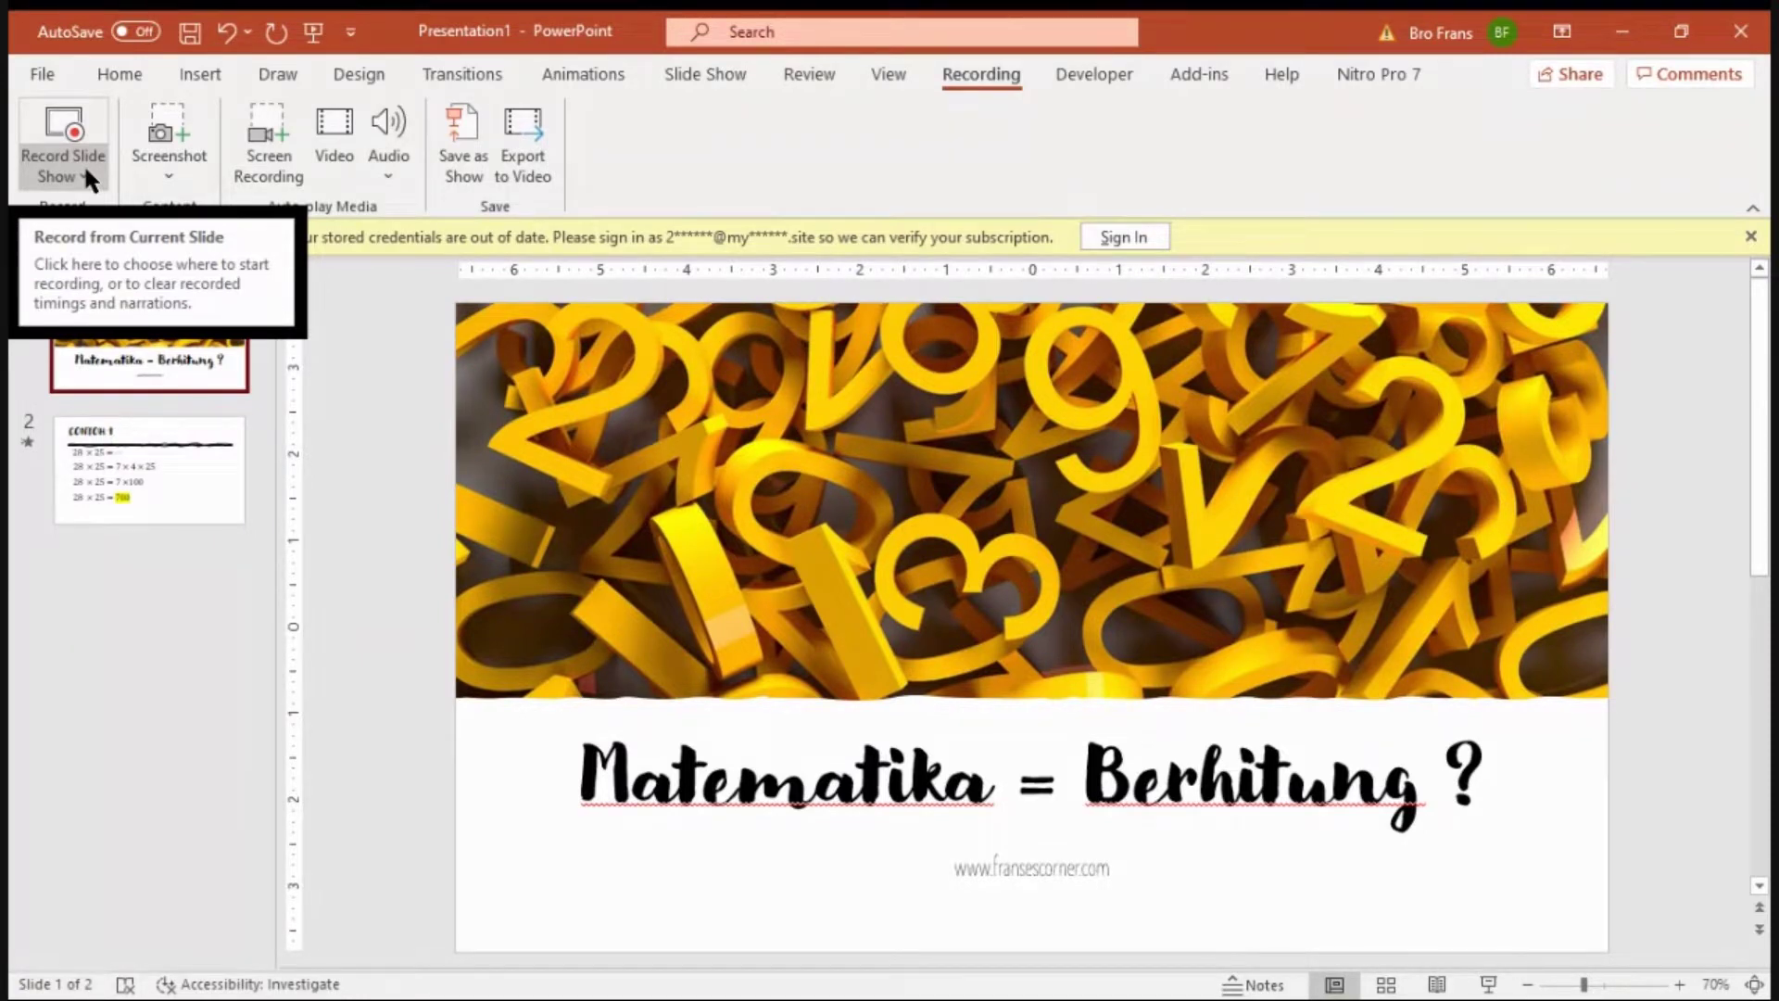
left_click(87, 176)
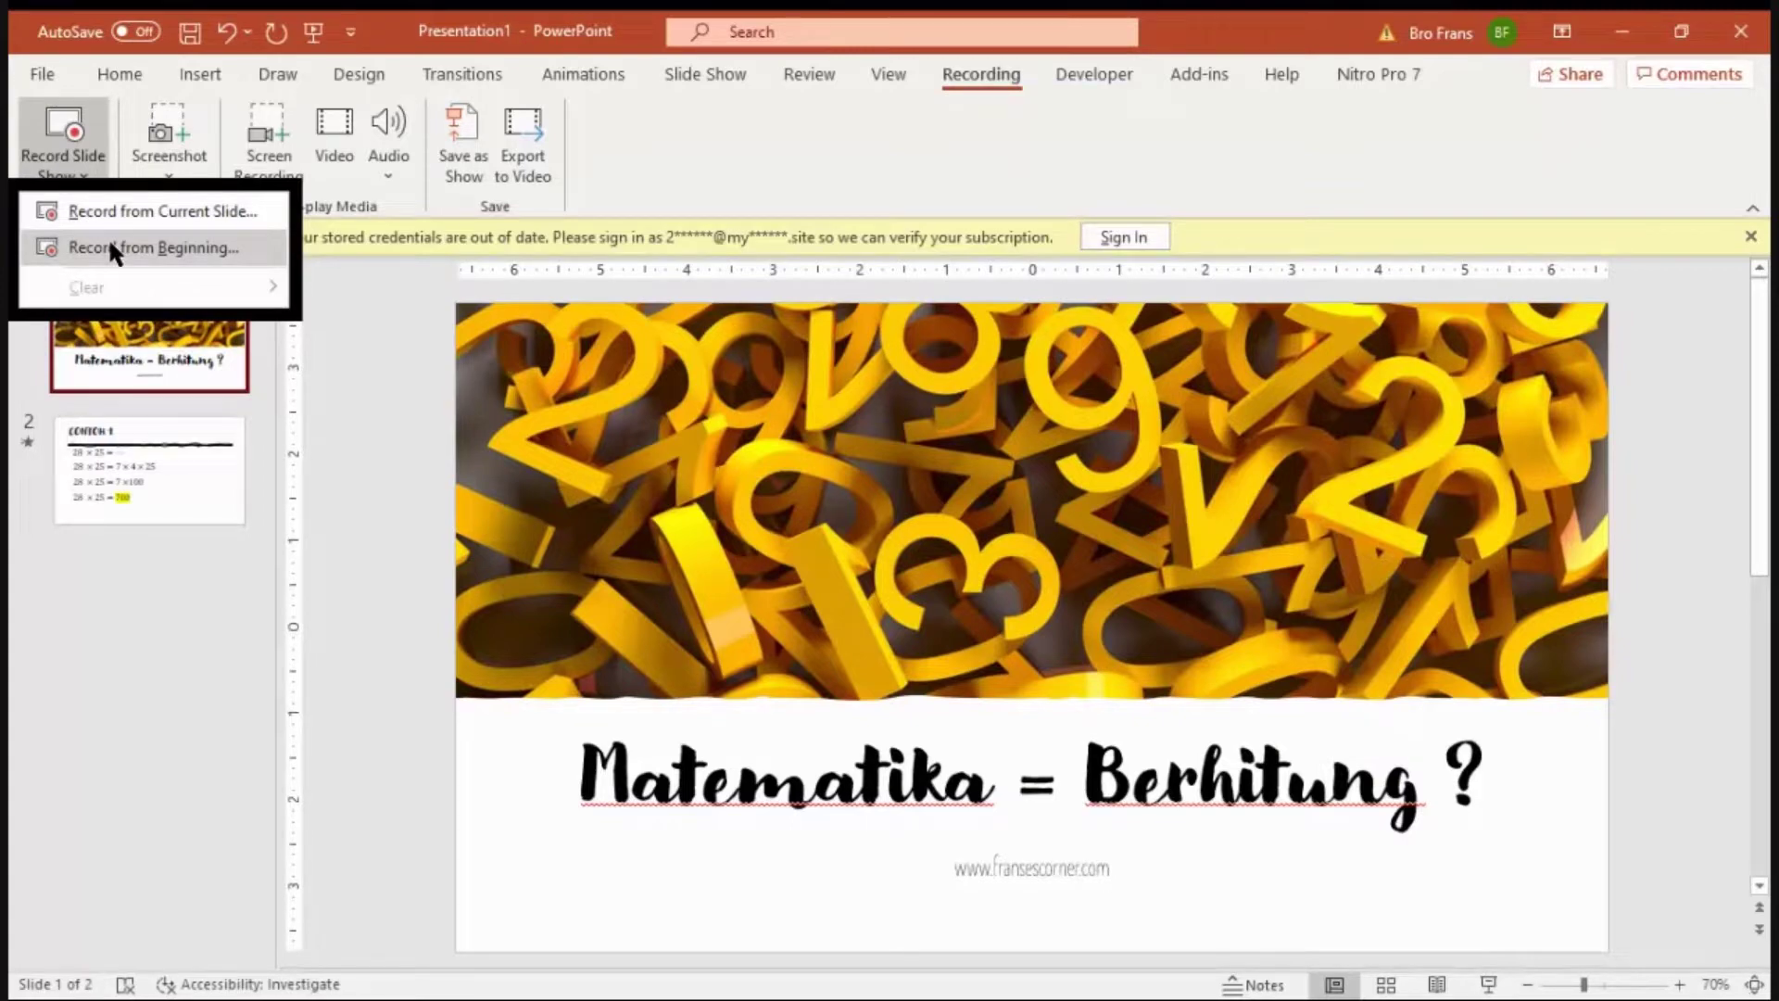
left_click(110, 245)
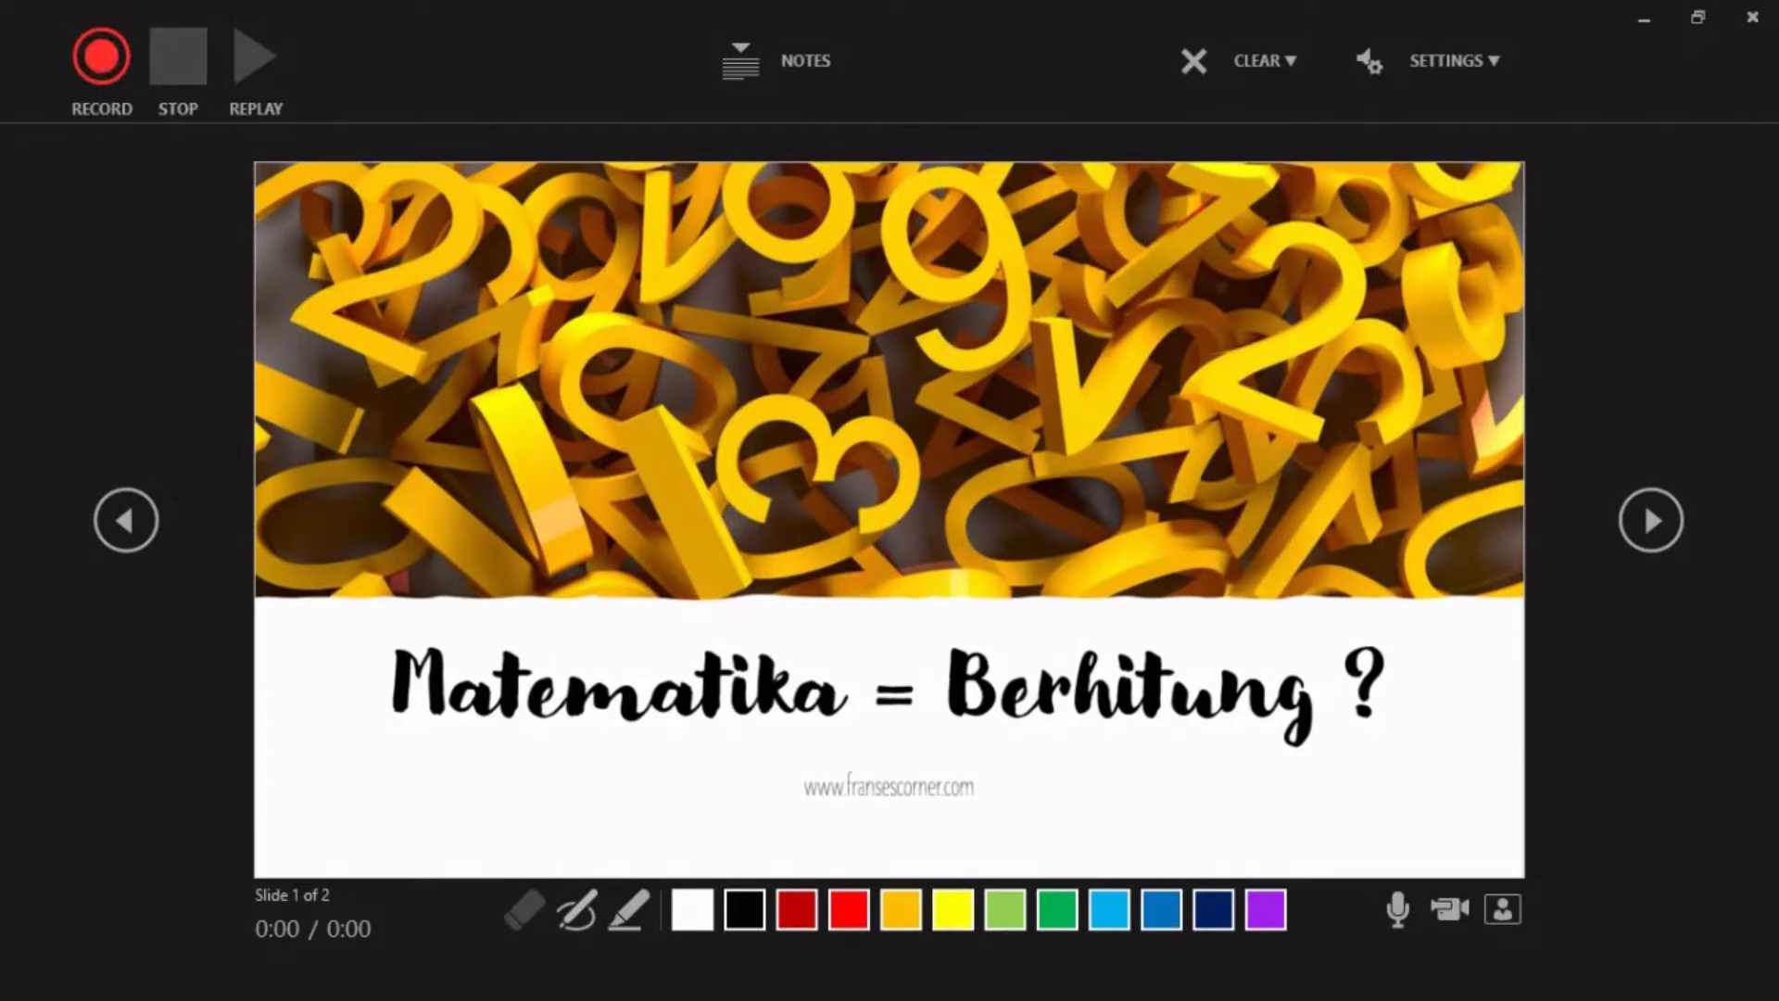
left_click(621, 903)
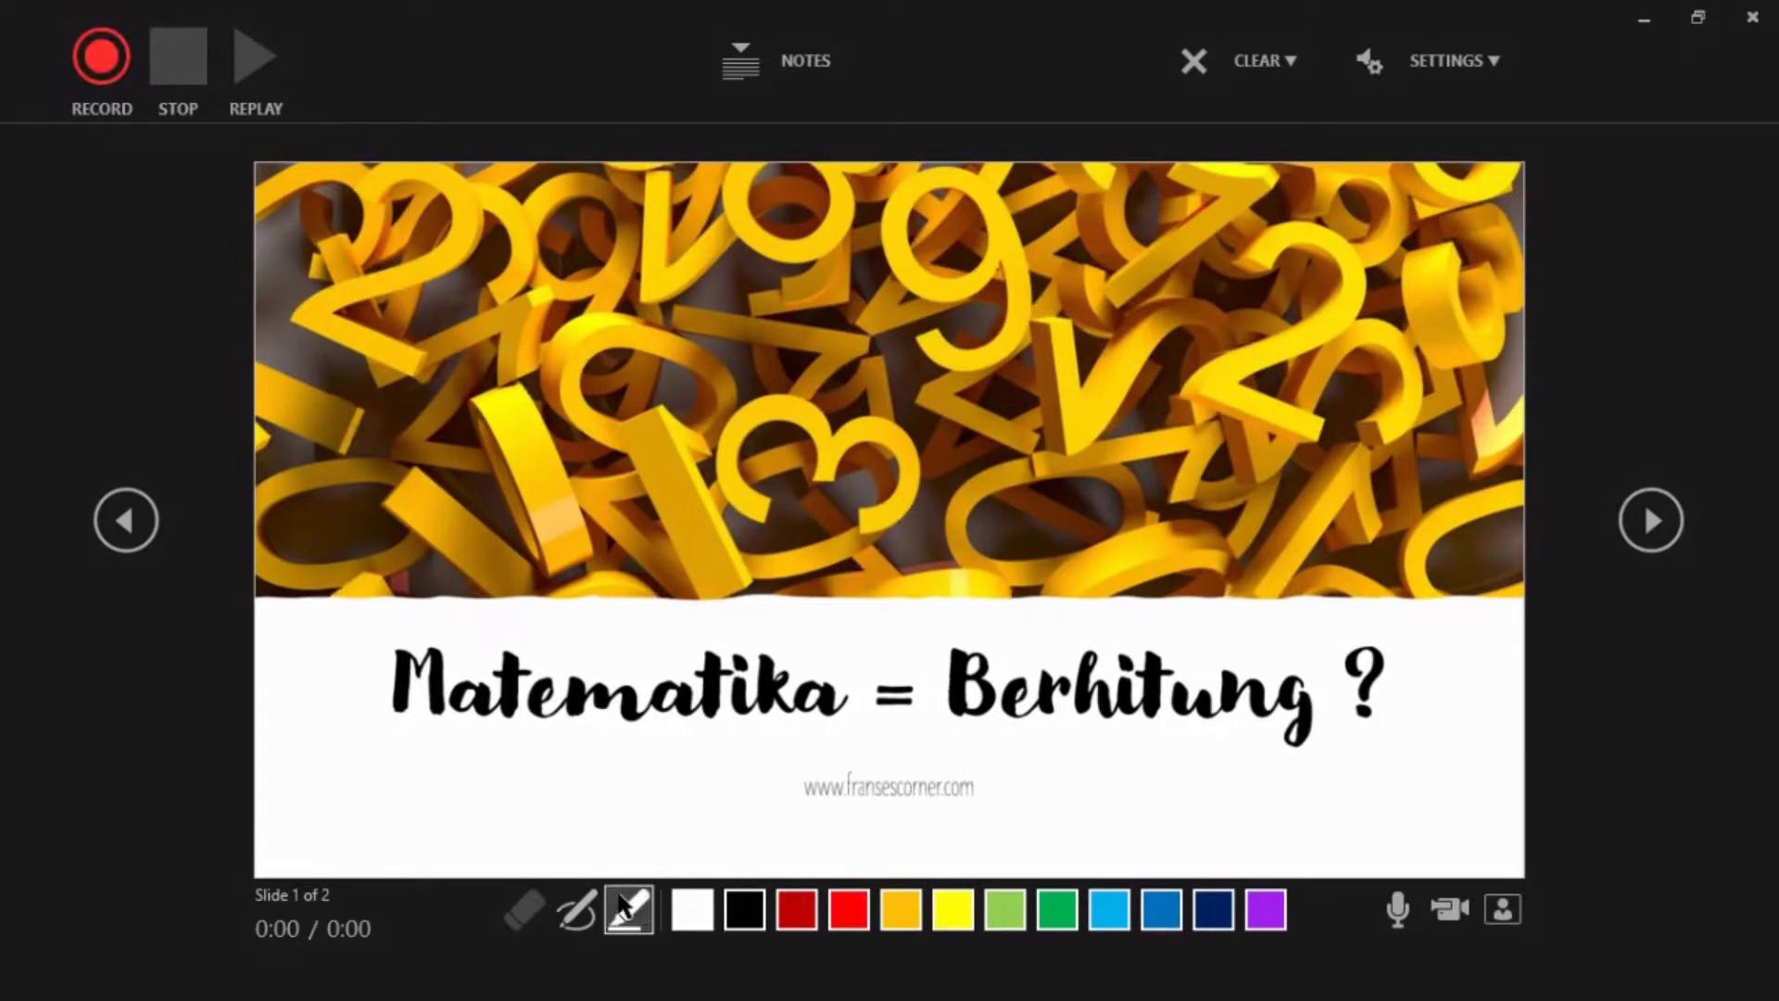
left_click(578, 910)
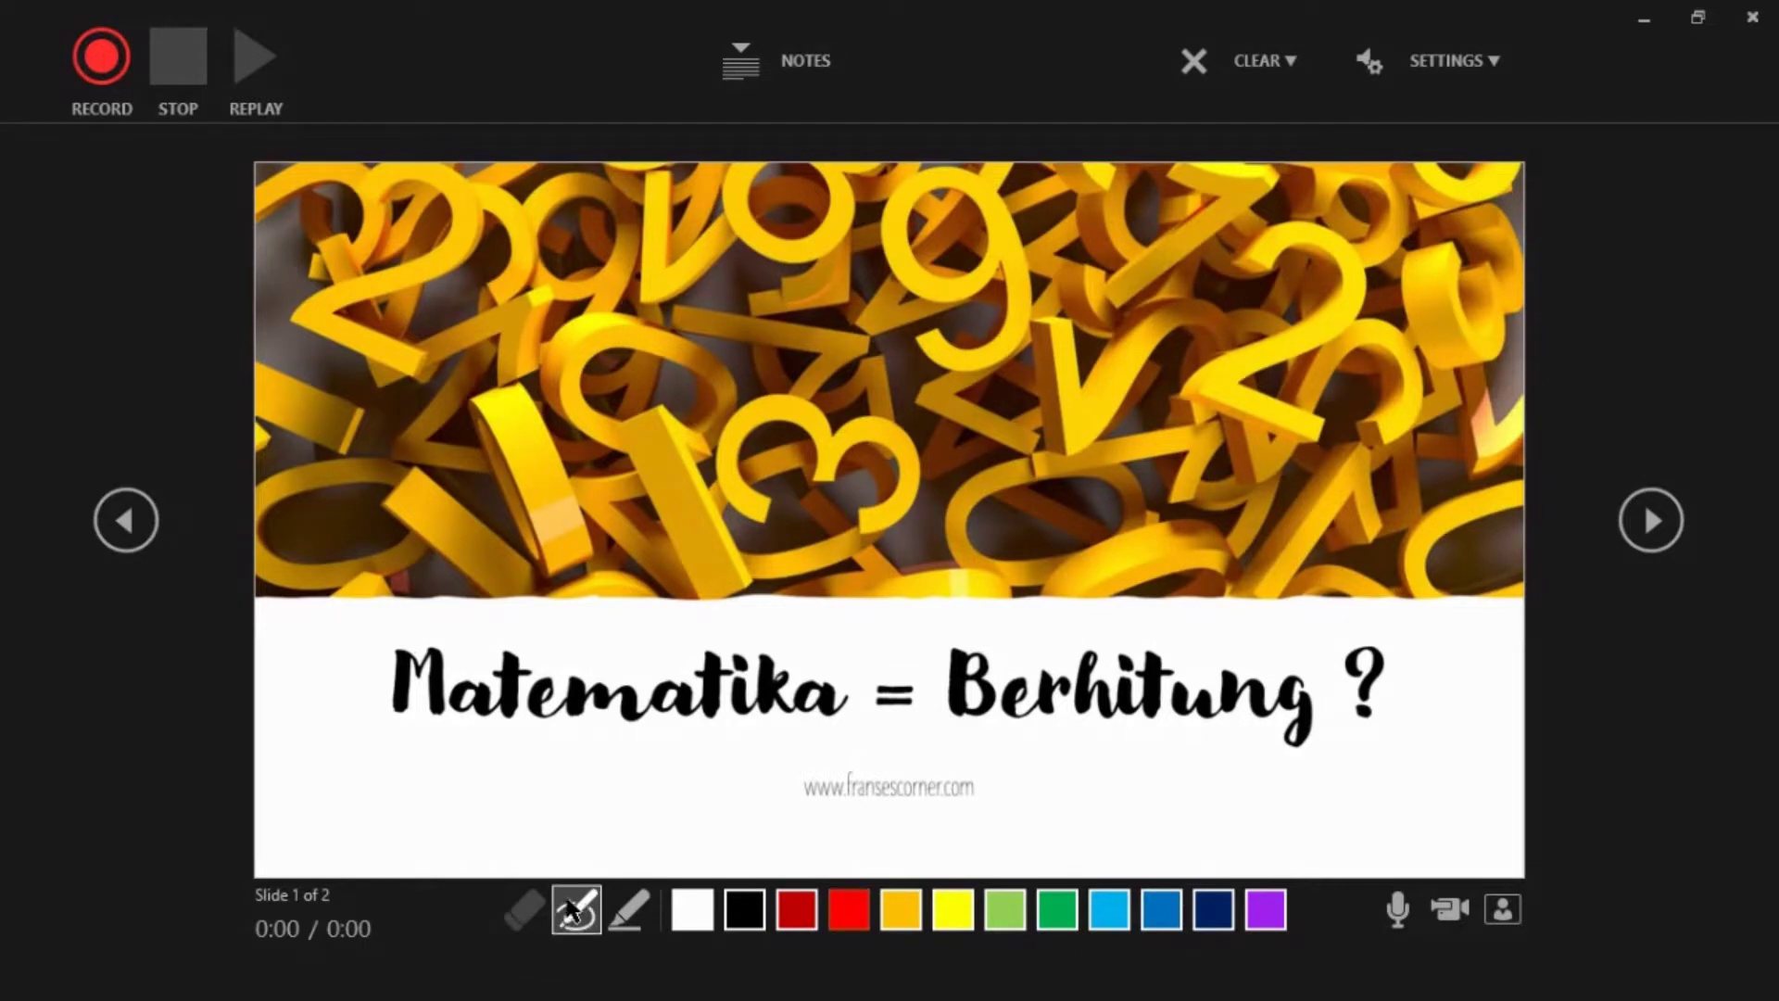
mouse_move(571, 779)
left_mouse_down()
mouse_move(686, 752)
mouse_move(556, 785)
mouse_move(649, 773)
mouse_move(519, 816)
mouse_move(647, 792)
left_mouse_up()
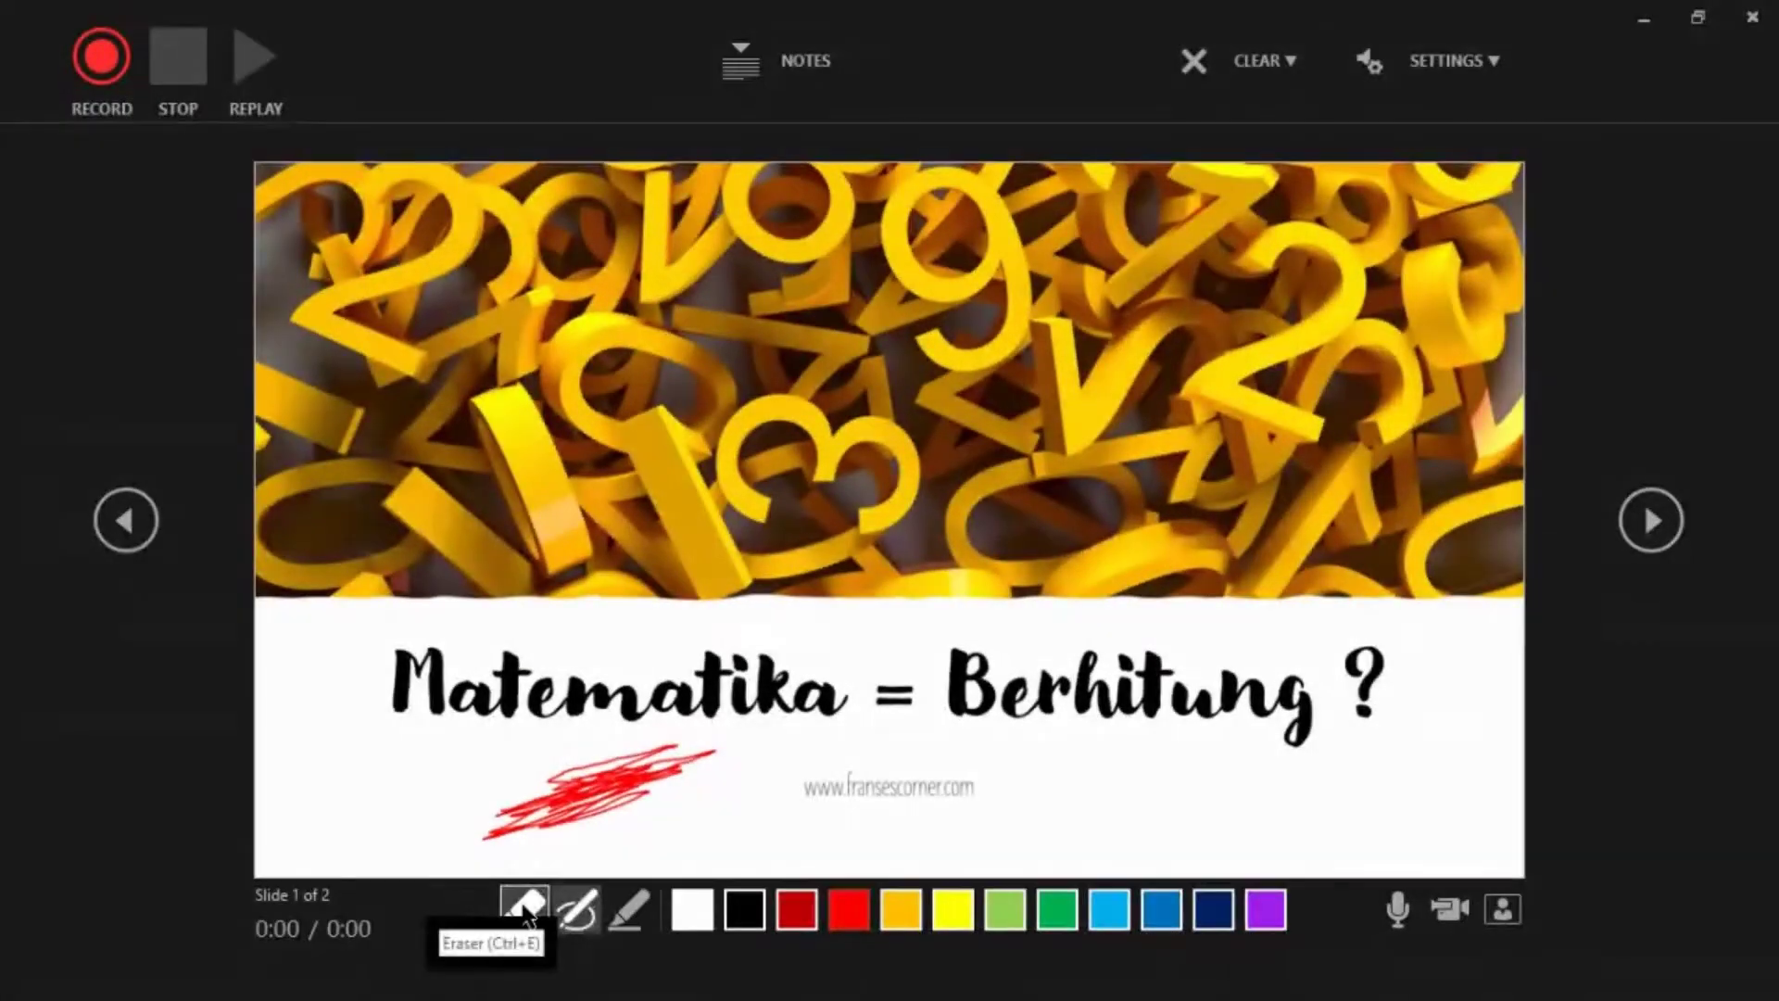
left_click(526, 910)
left_click(575, 795)
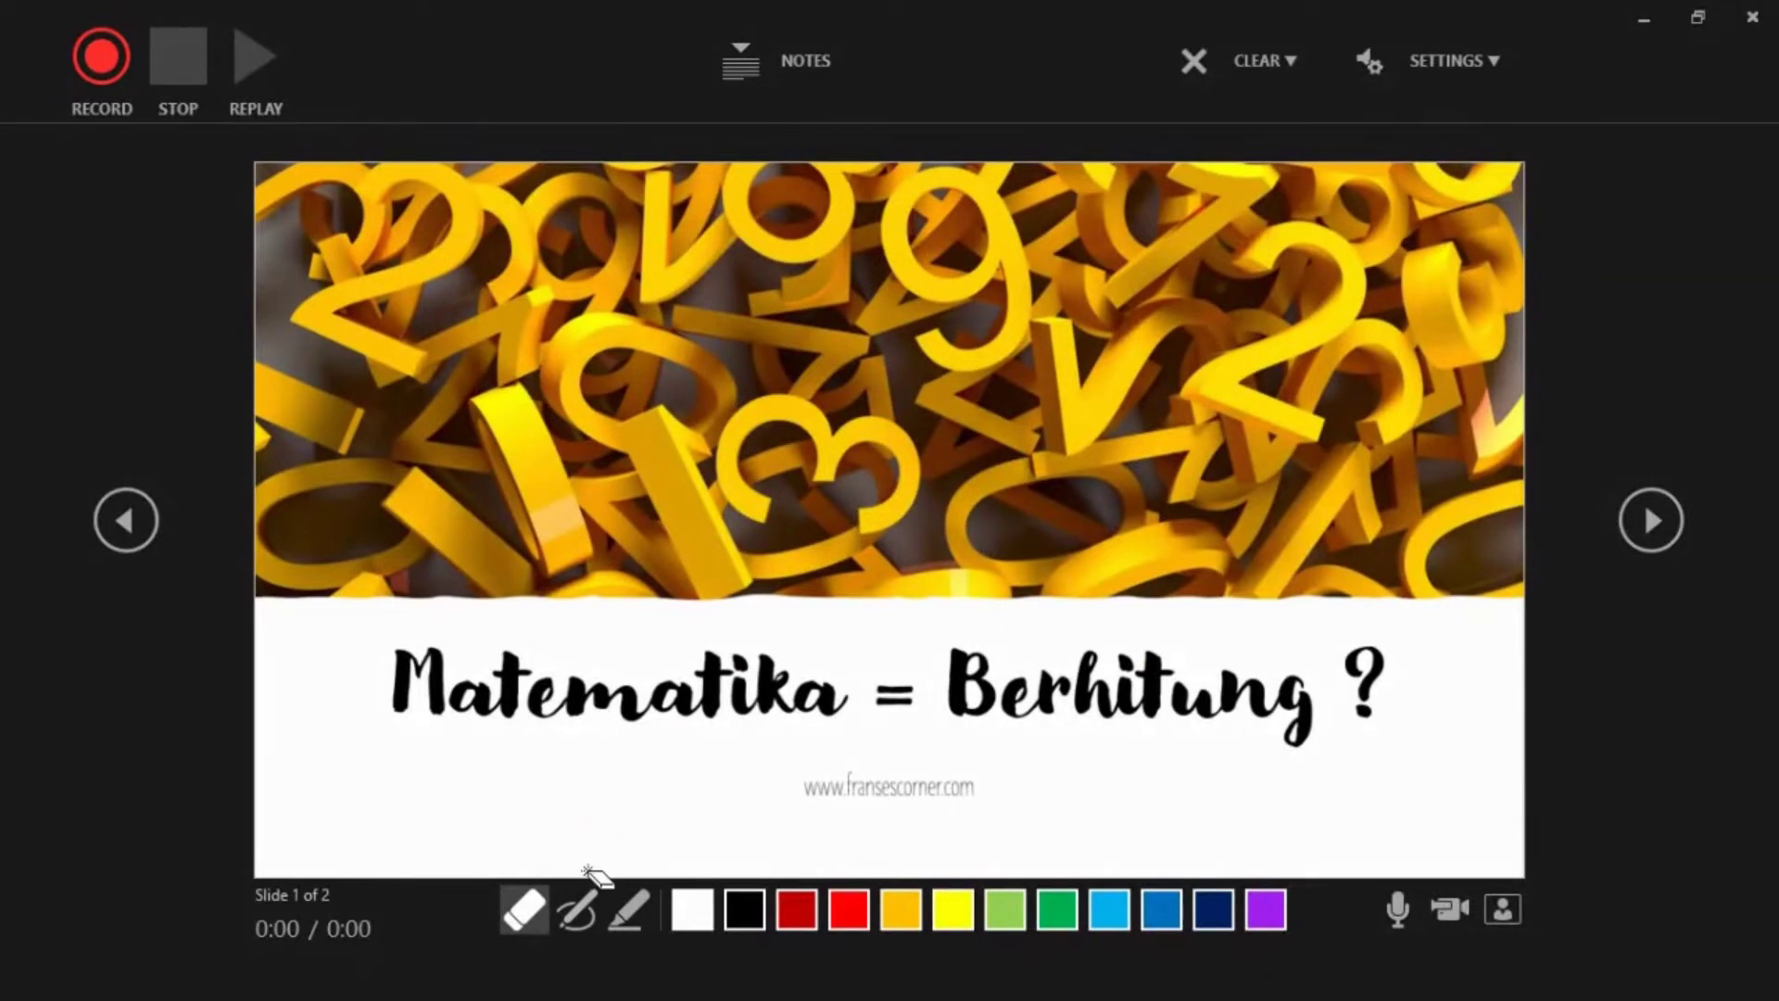
left_click(590, 917)
left_click(1161, 908)
mouse_move(681, 787)
left_mouse_down()
mouse_move(709, 770)
mouse_move(580, 817)
left_mouse_up()
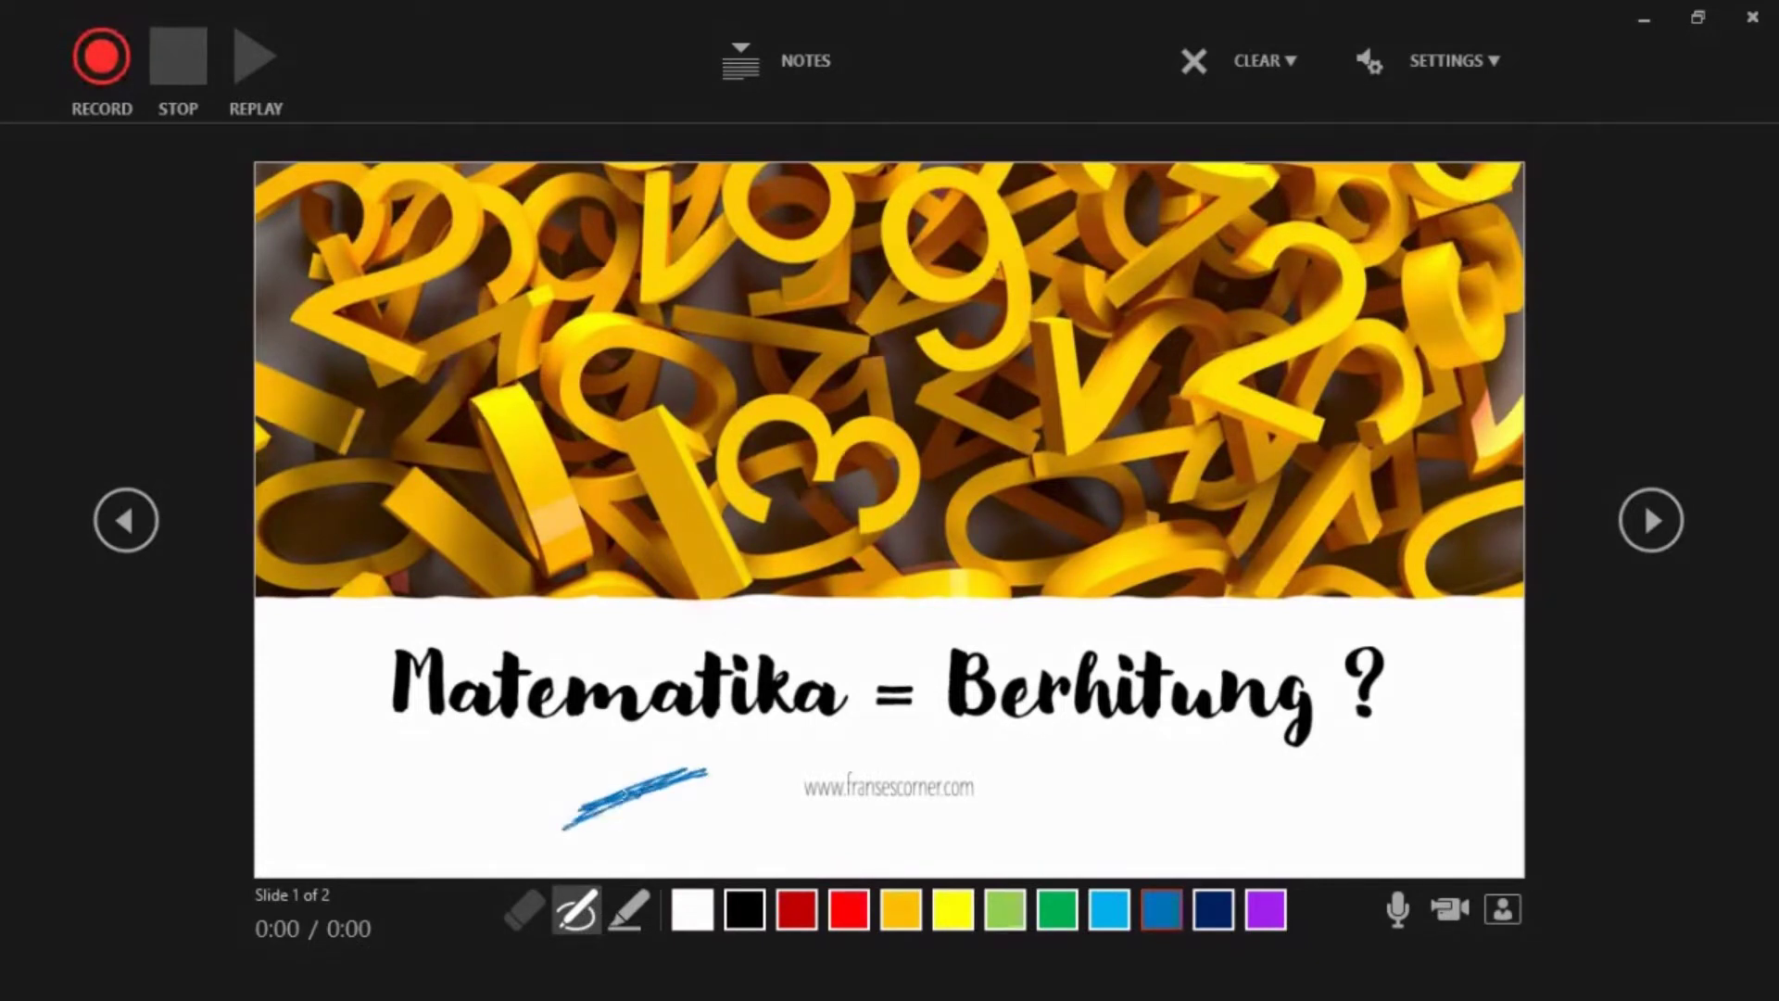
left_click(524, 909)
left_click(612, 804)
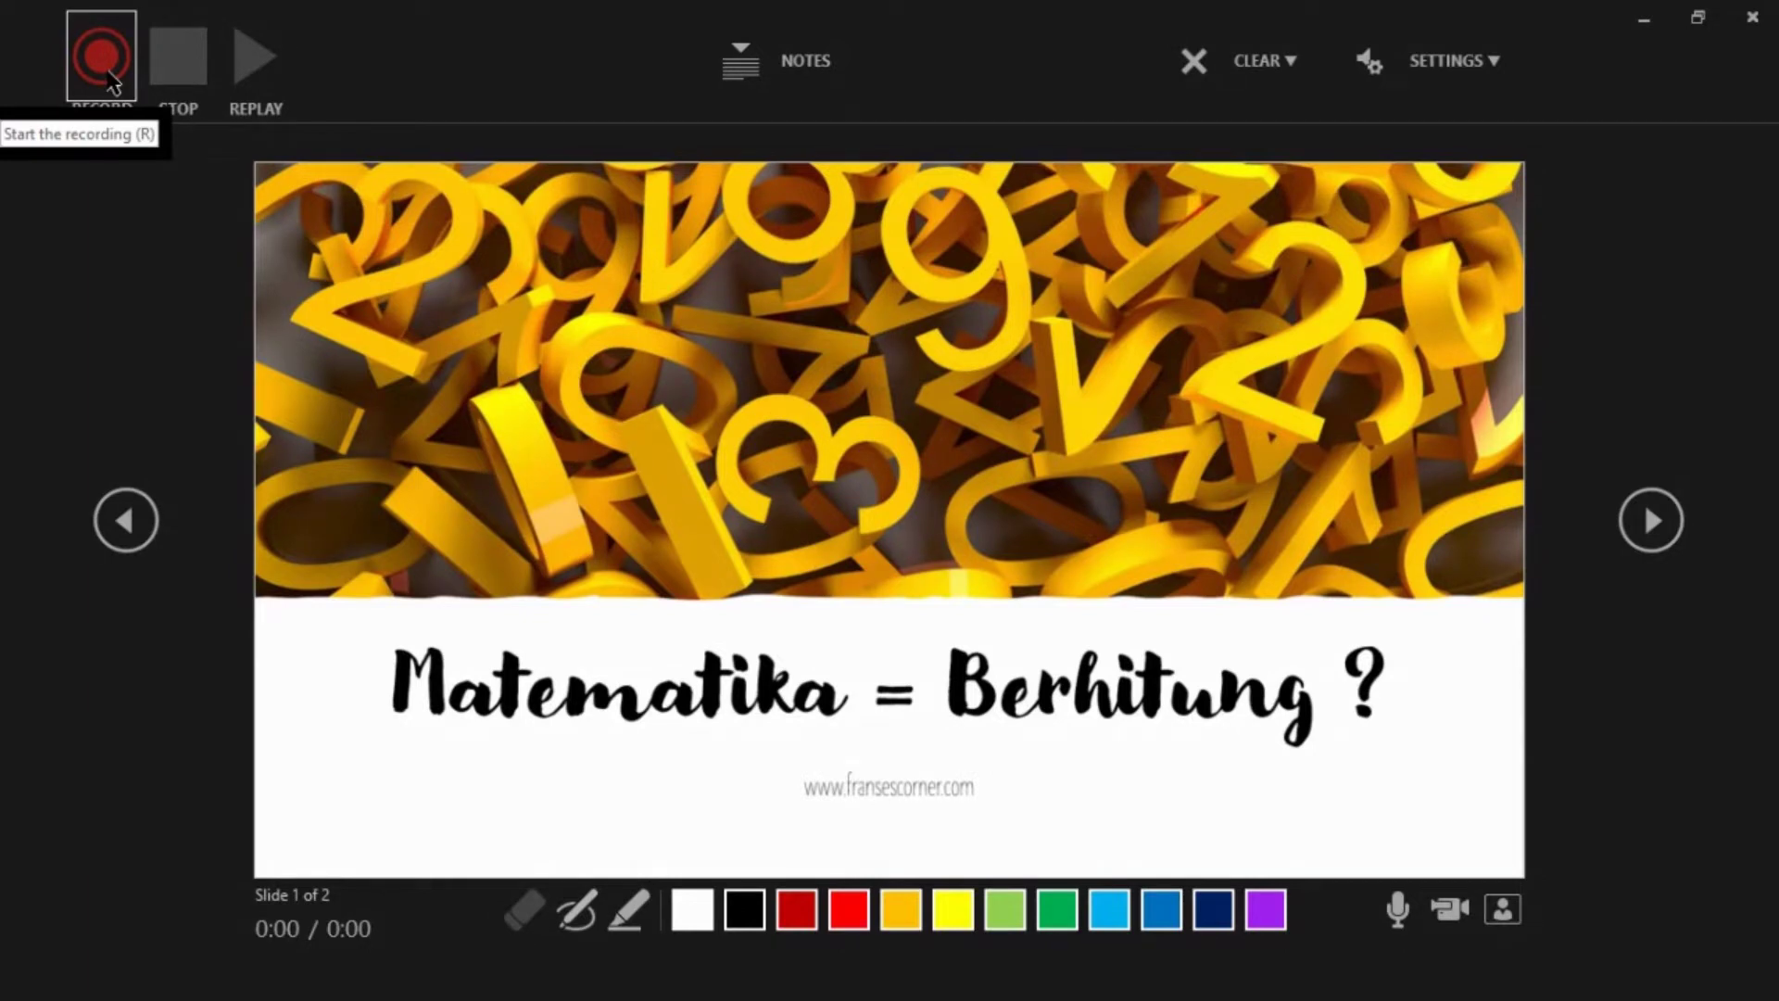
Step: Start narrating on the title slide, then advance to slide 2 and reveal lines through 28 × 25 = 7 × 4 × 25
left_click(111, 81)
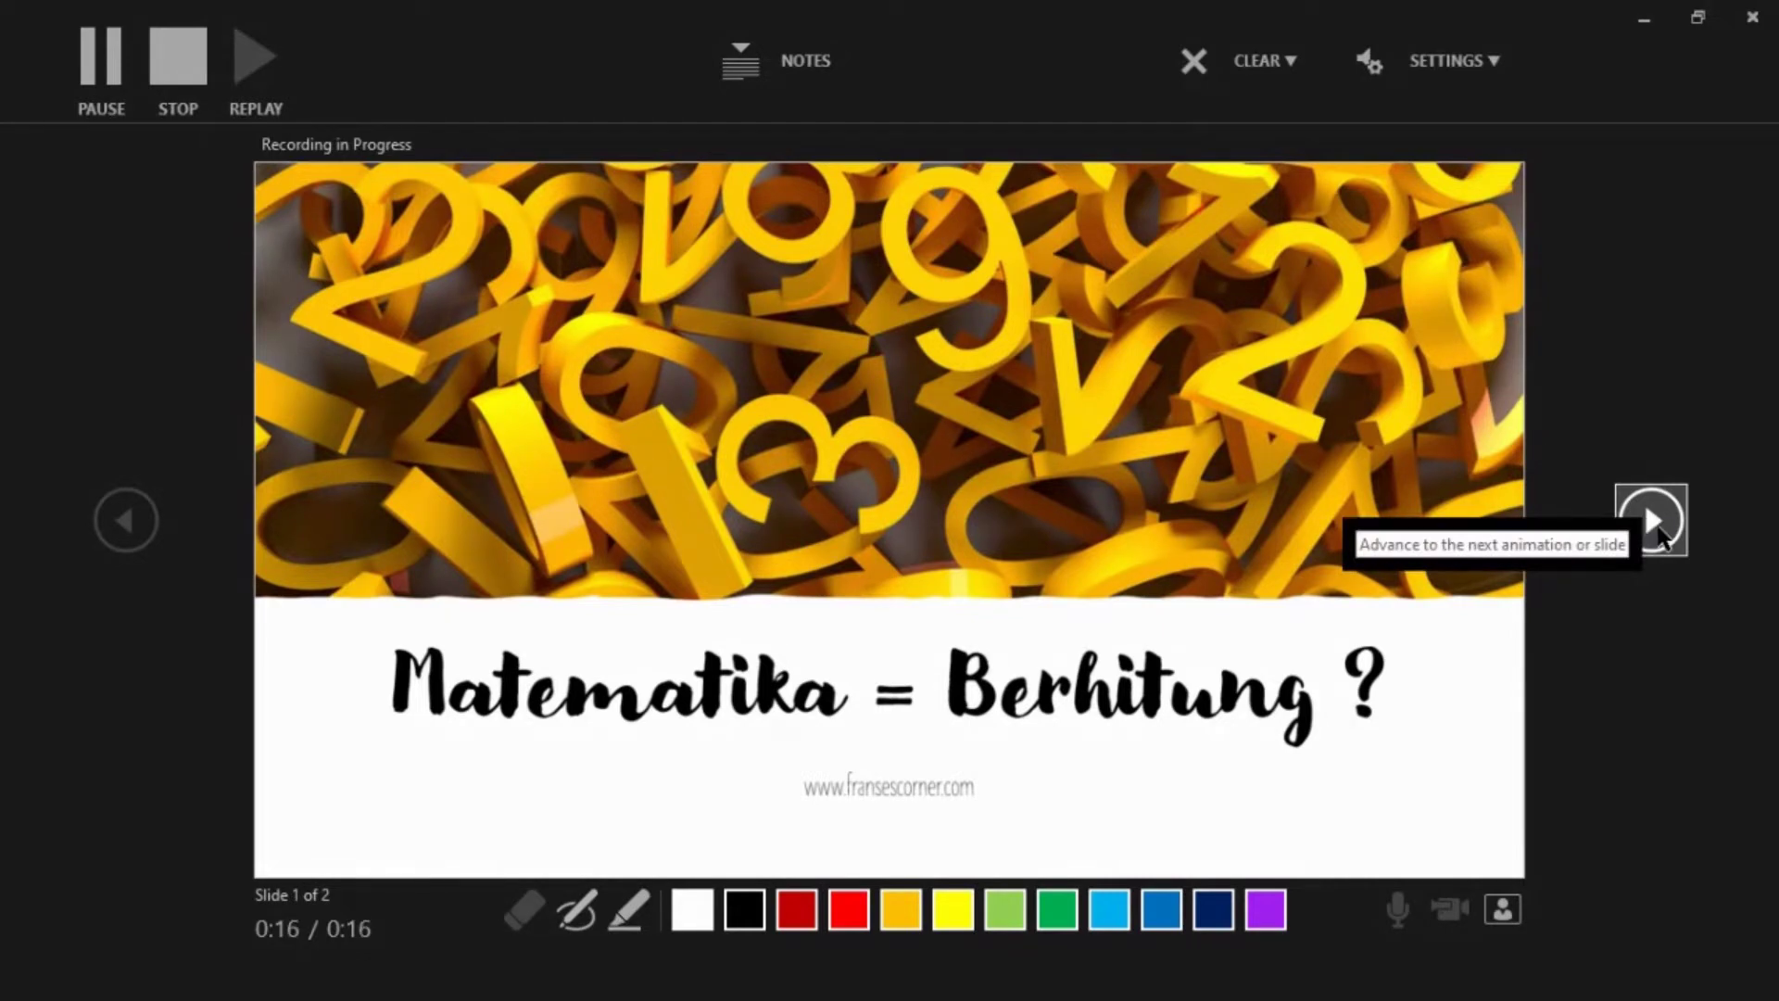
left_click(1657, 527)
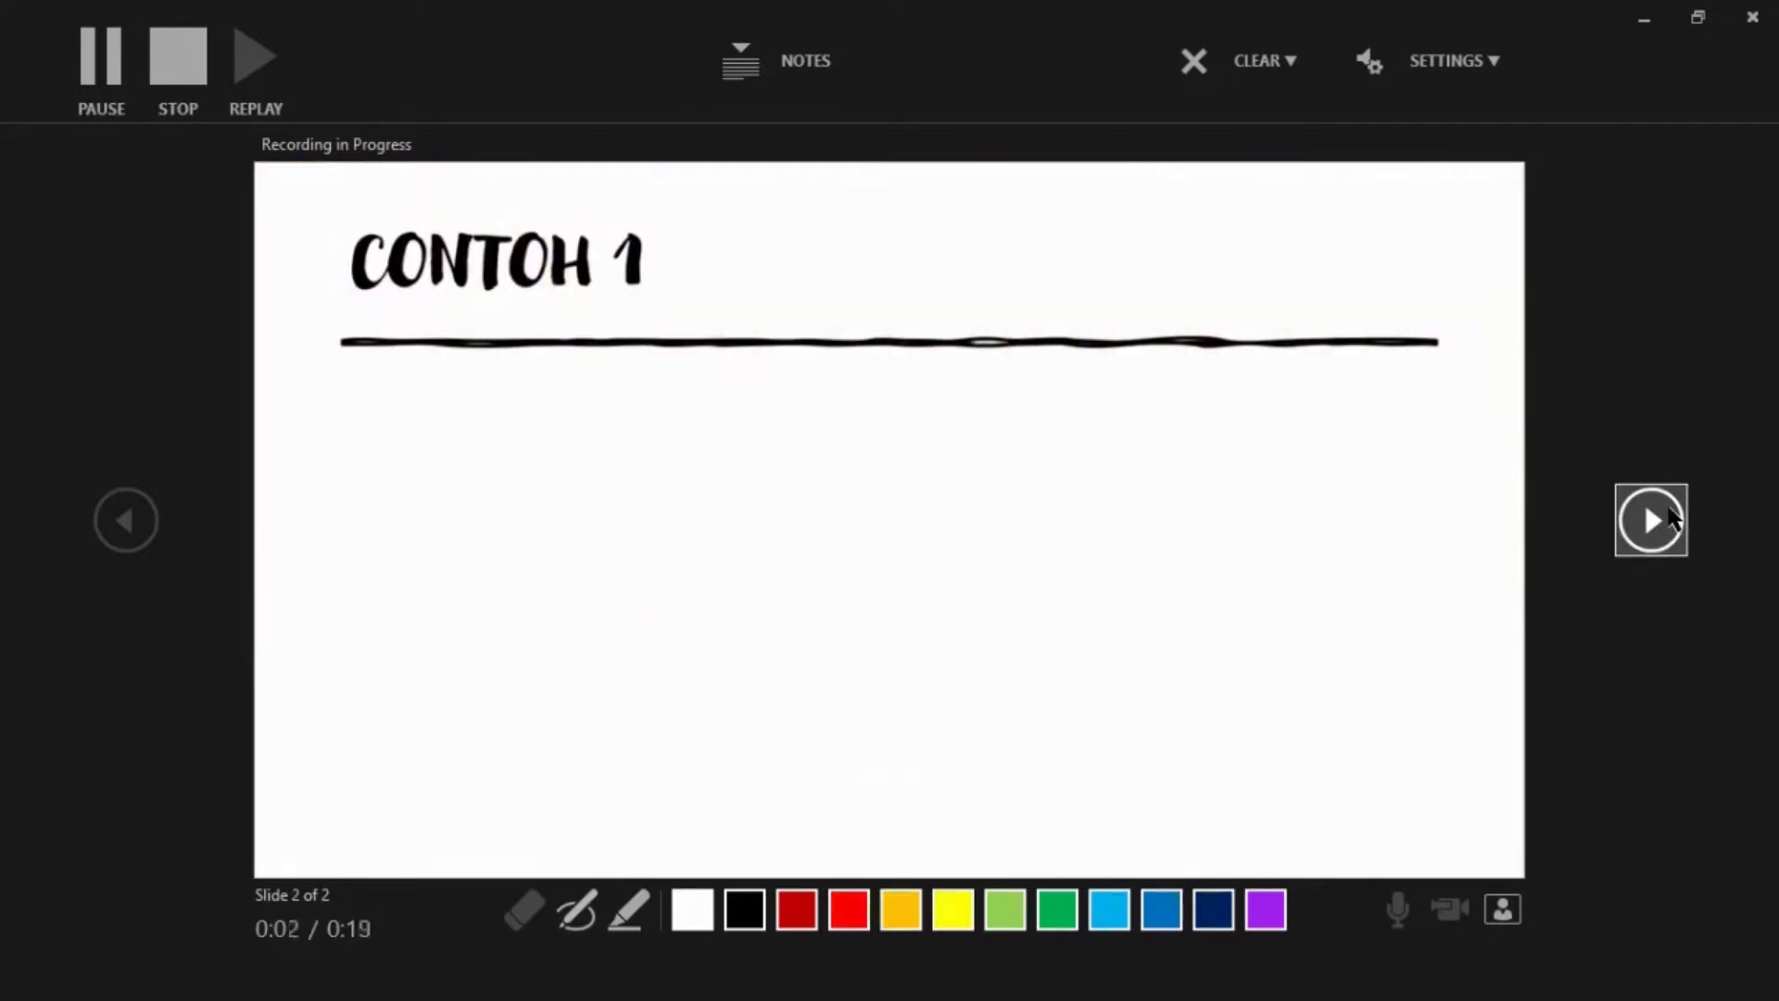
left_click(1669, 511)
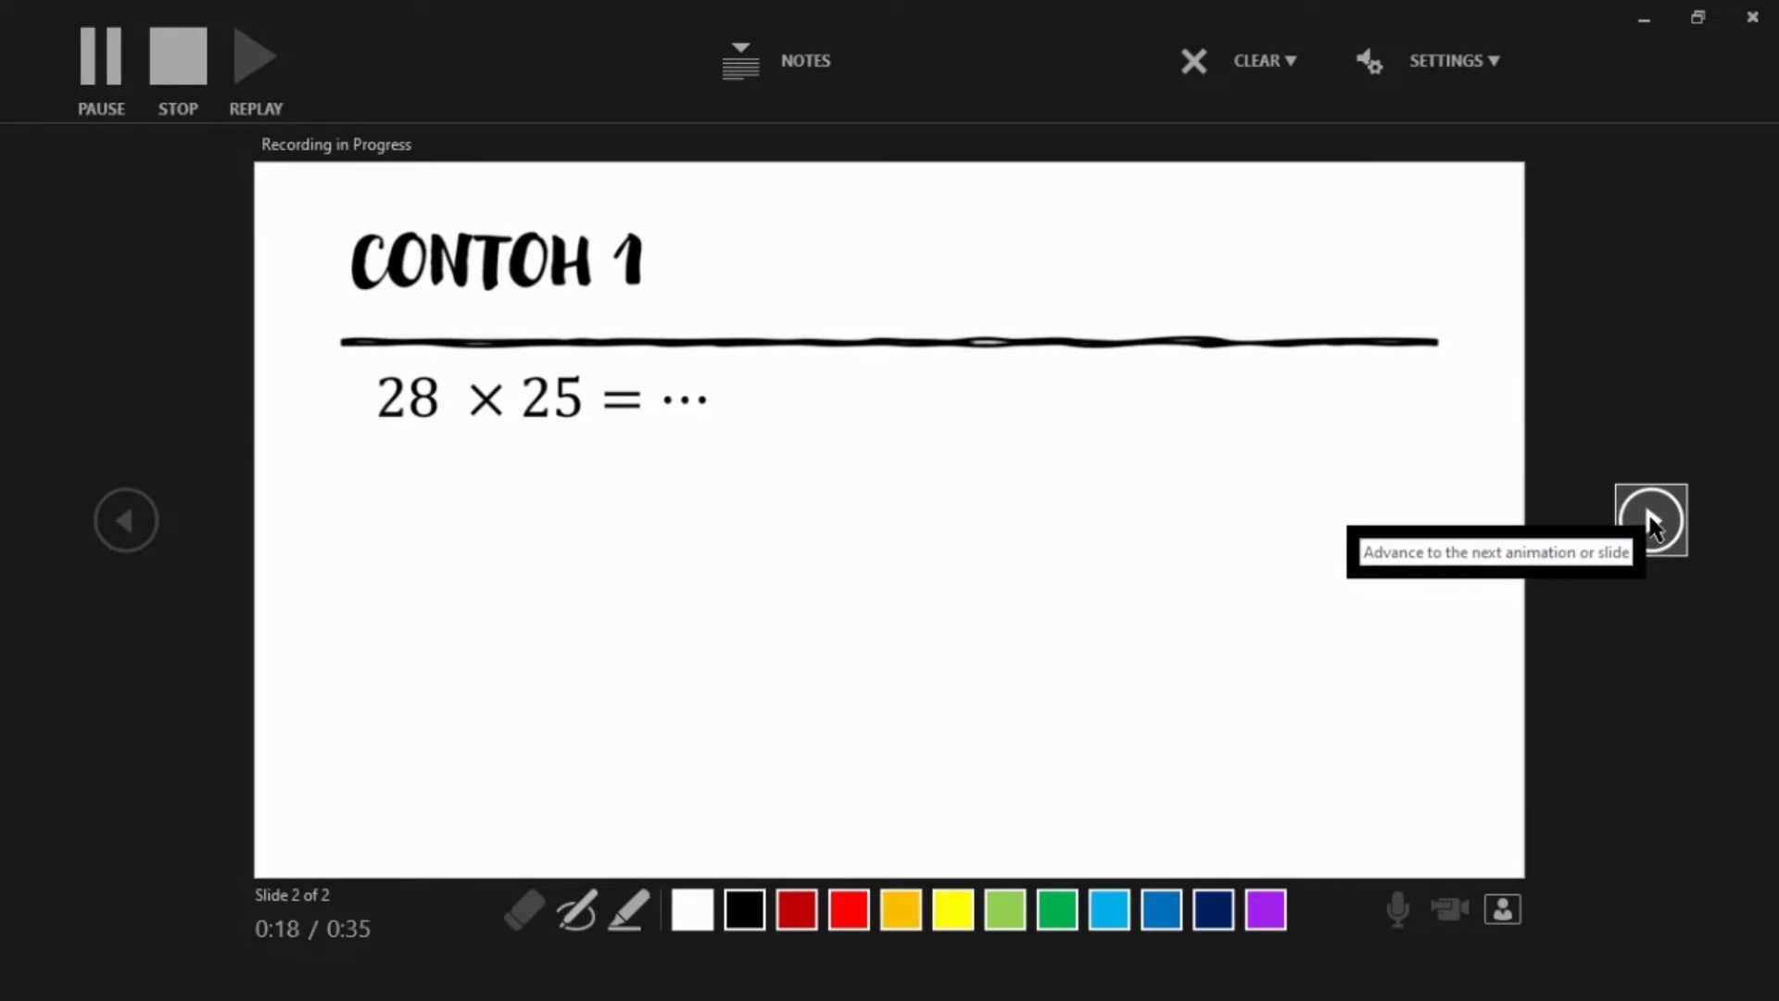
left_click(1652, 522)
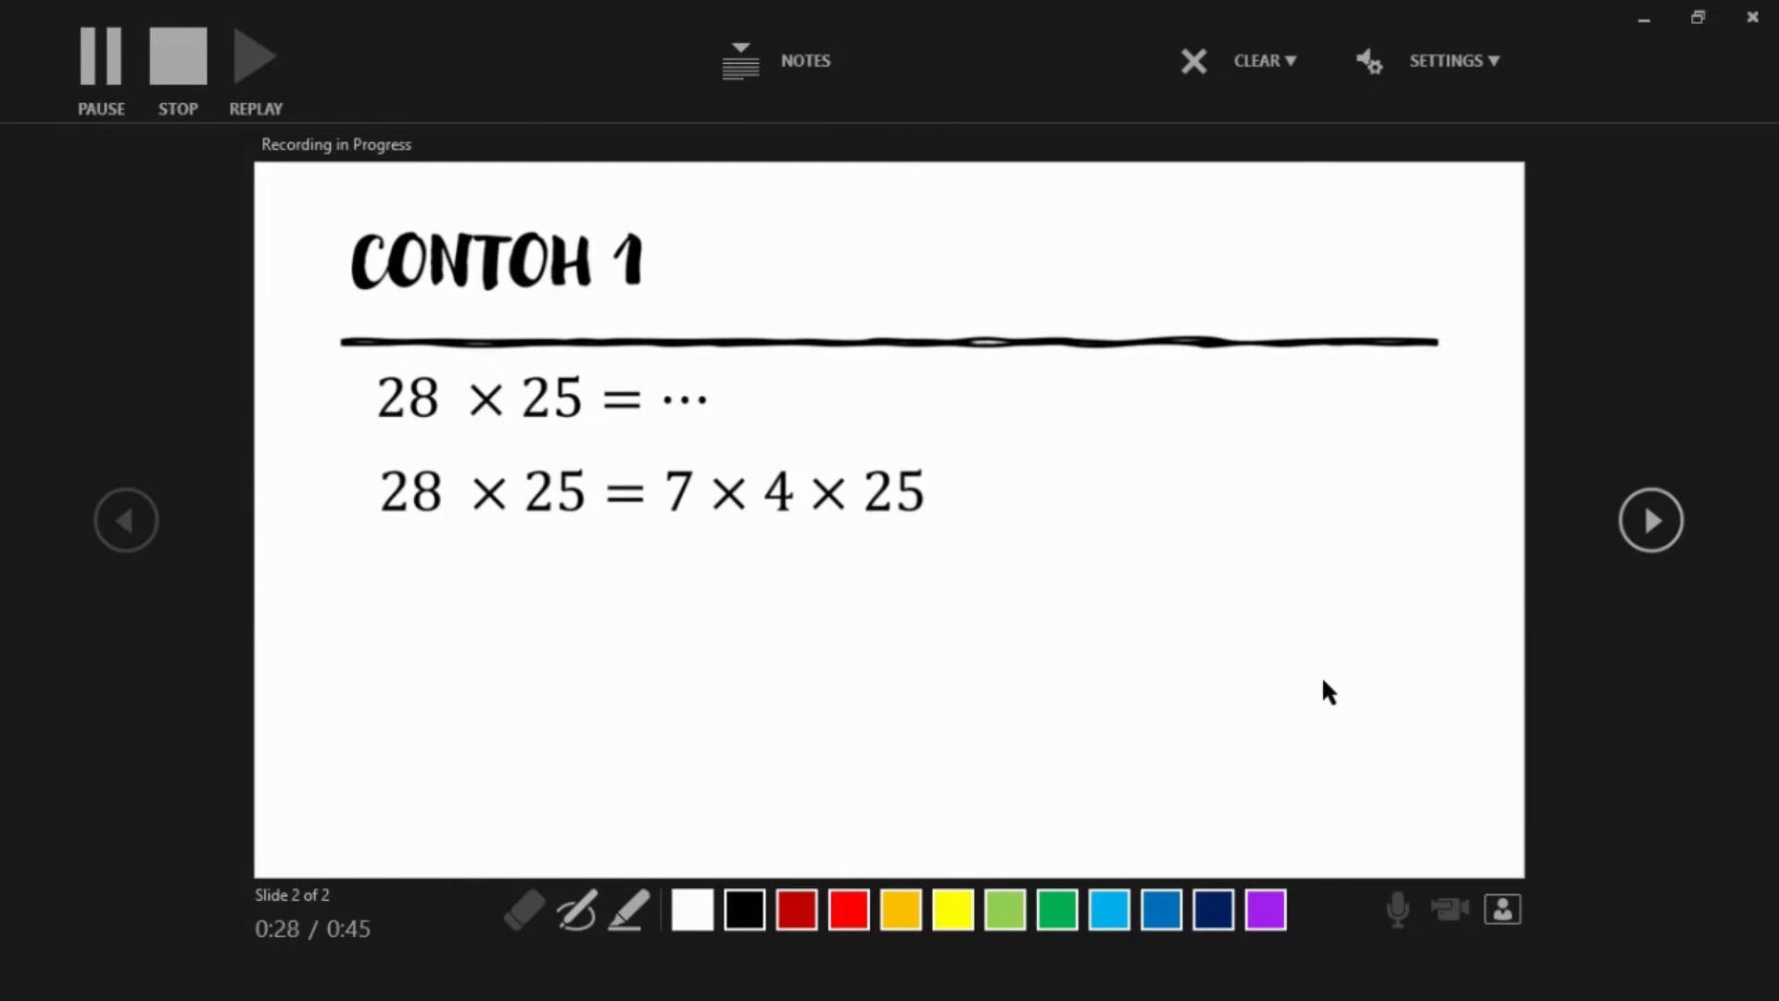
Step: Underline 4 × 25 with the red pen, then turn the pen off
left_click(574, 915)
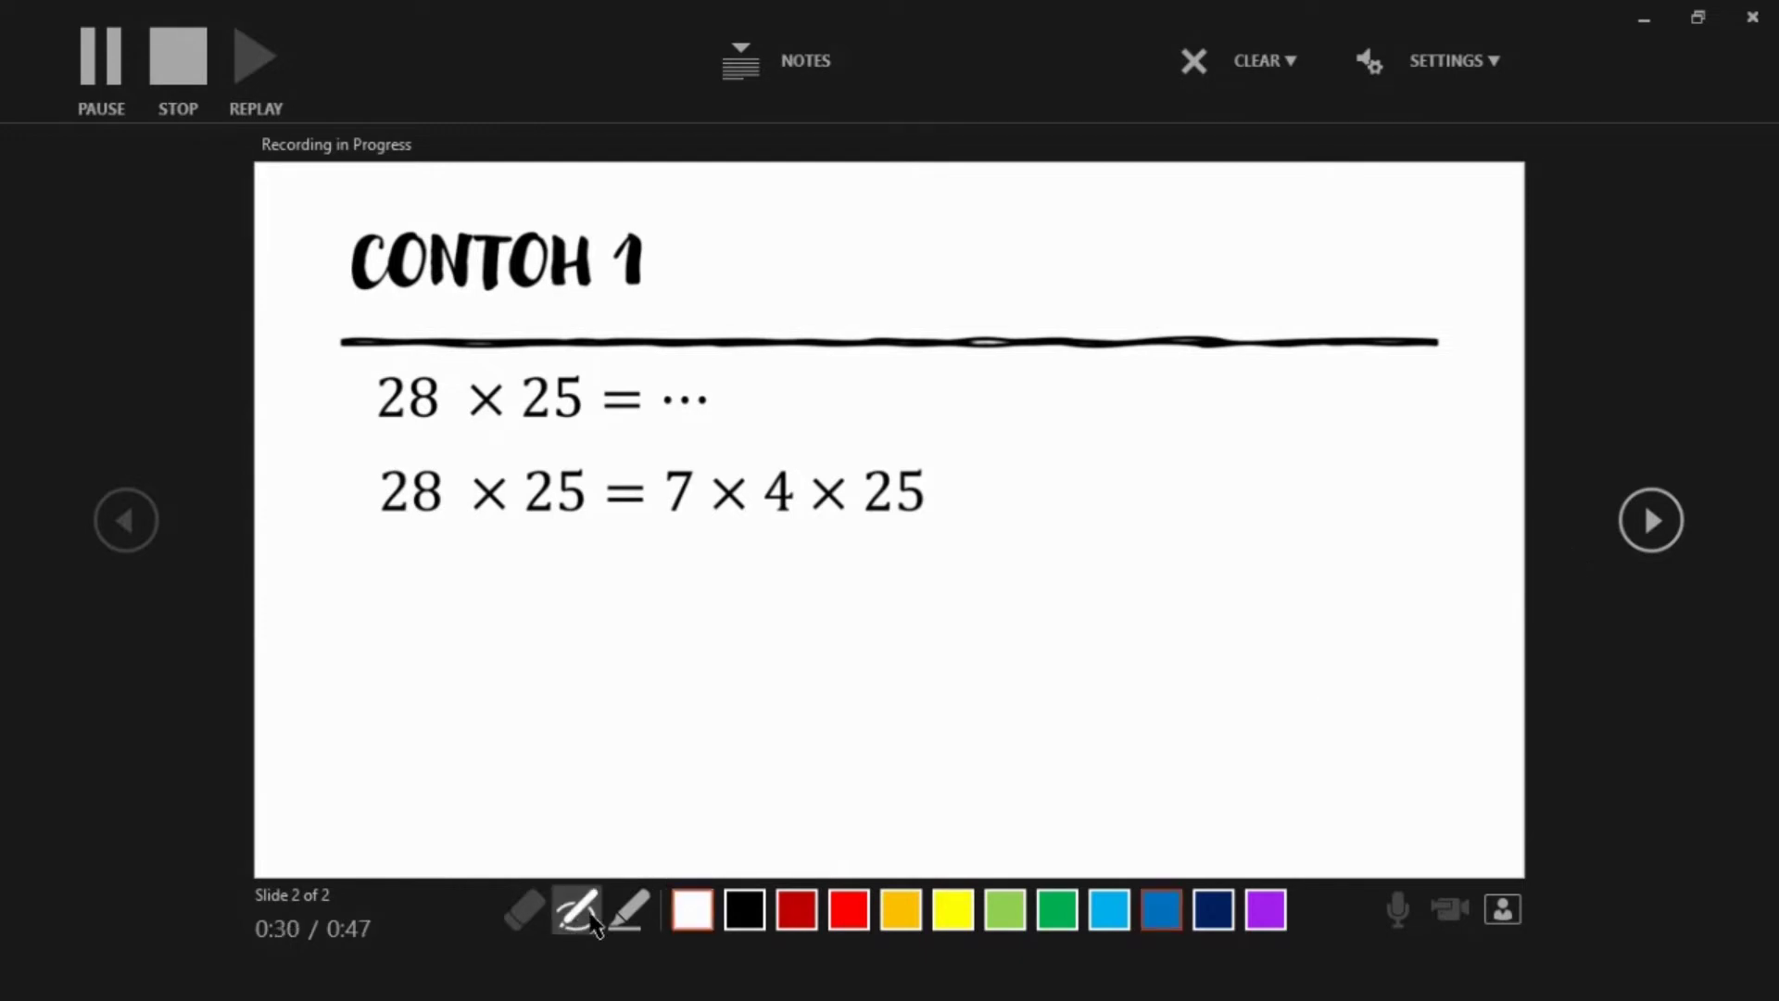
left_click(845, 913)
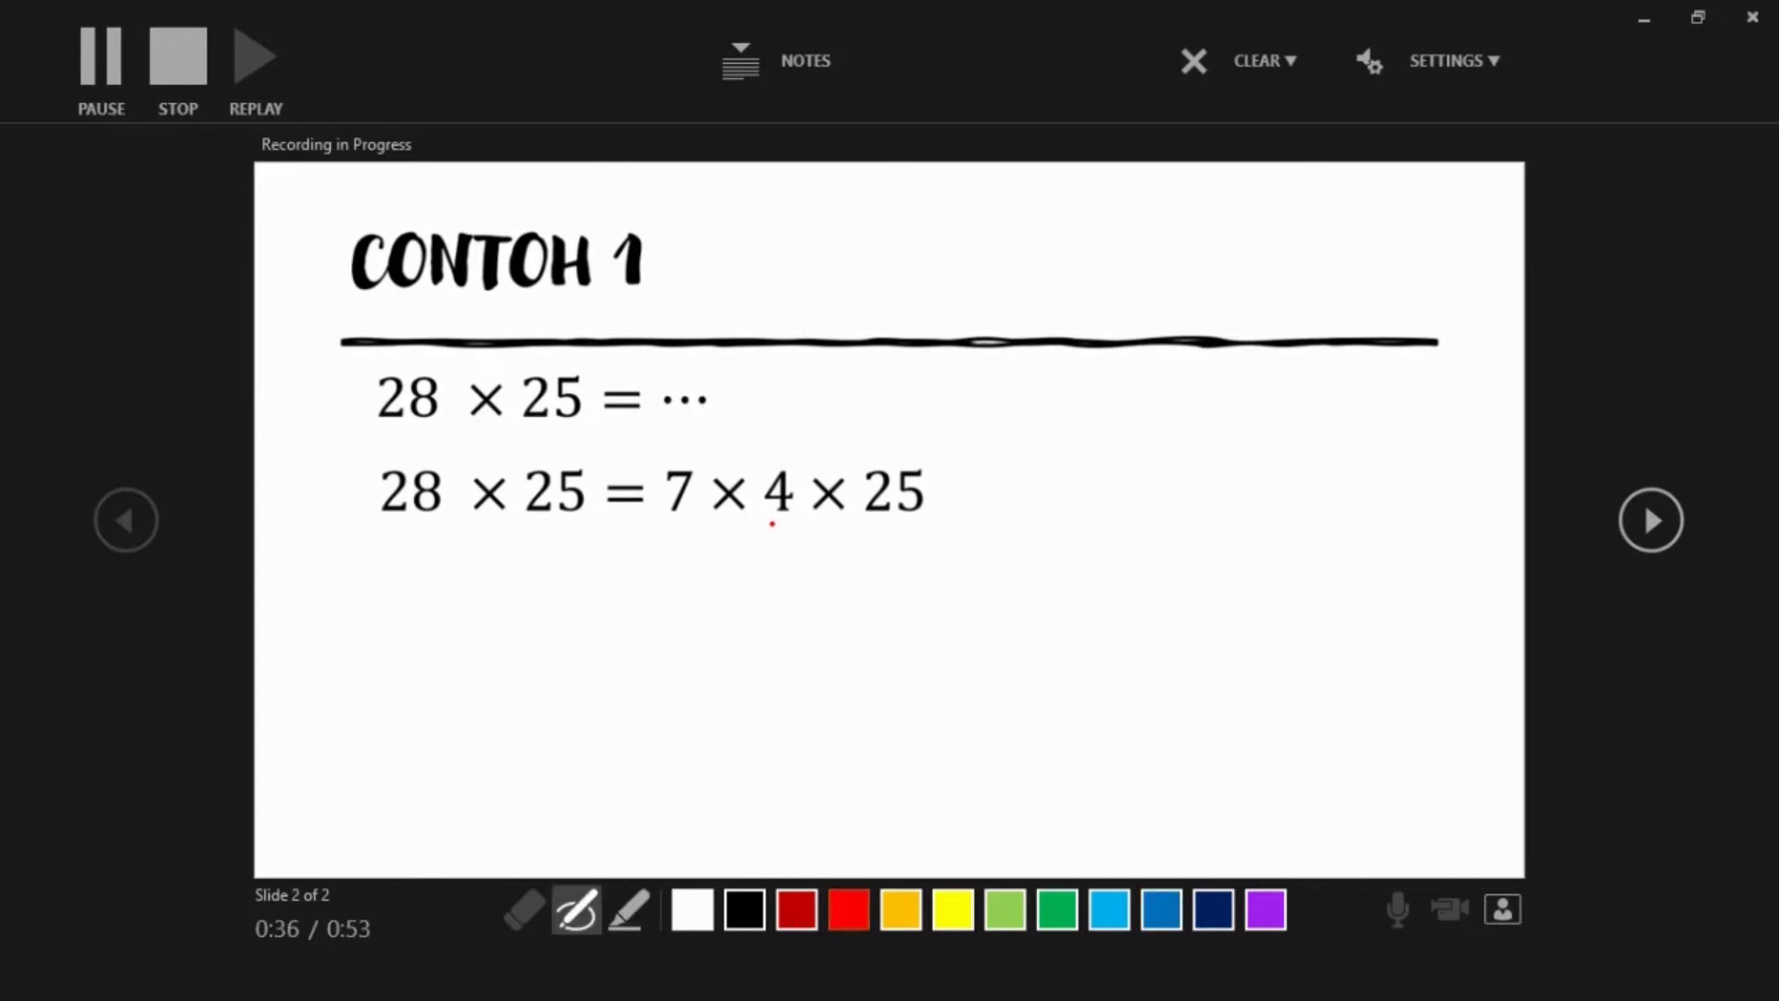
left_click_drag(771, 524, 925, 529)
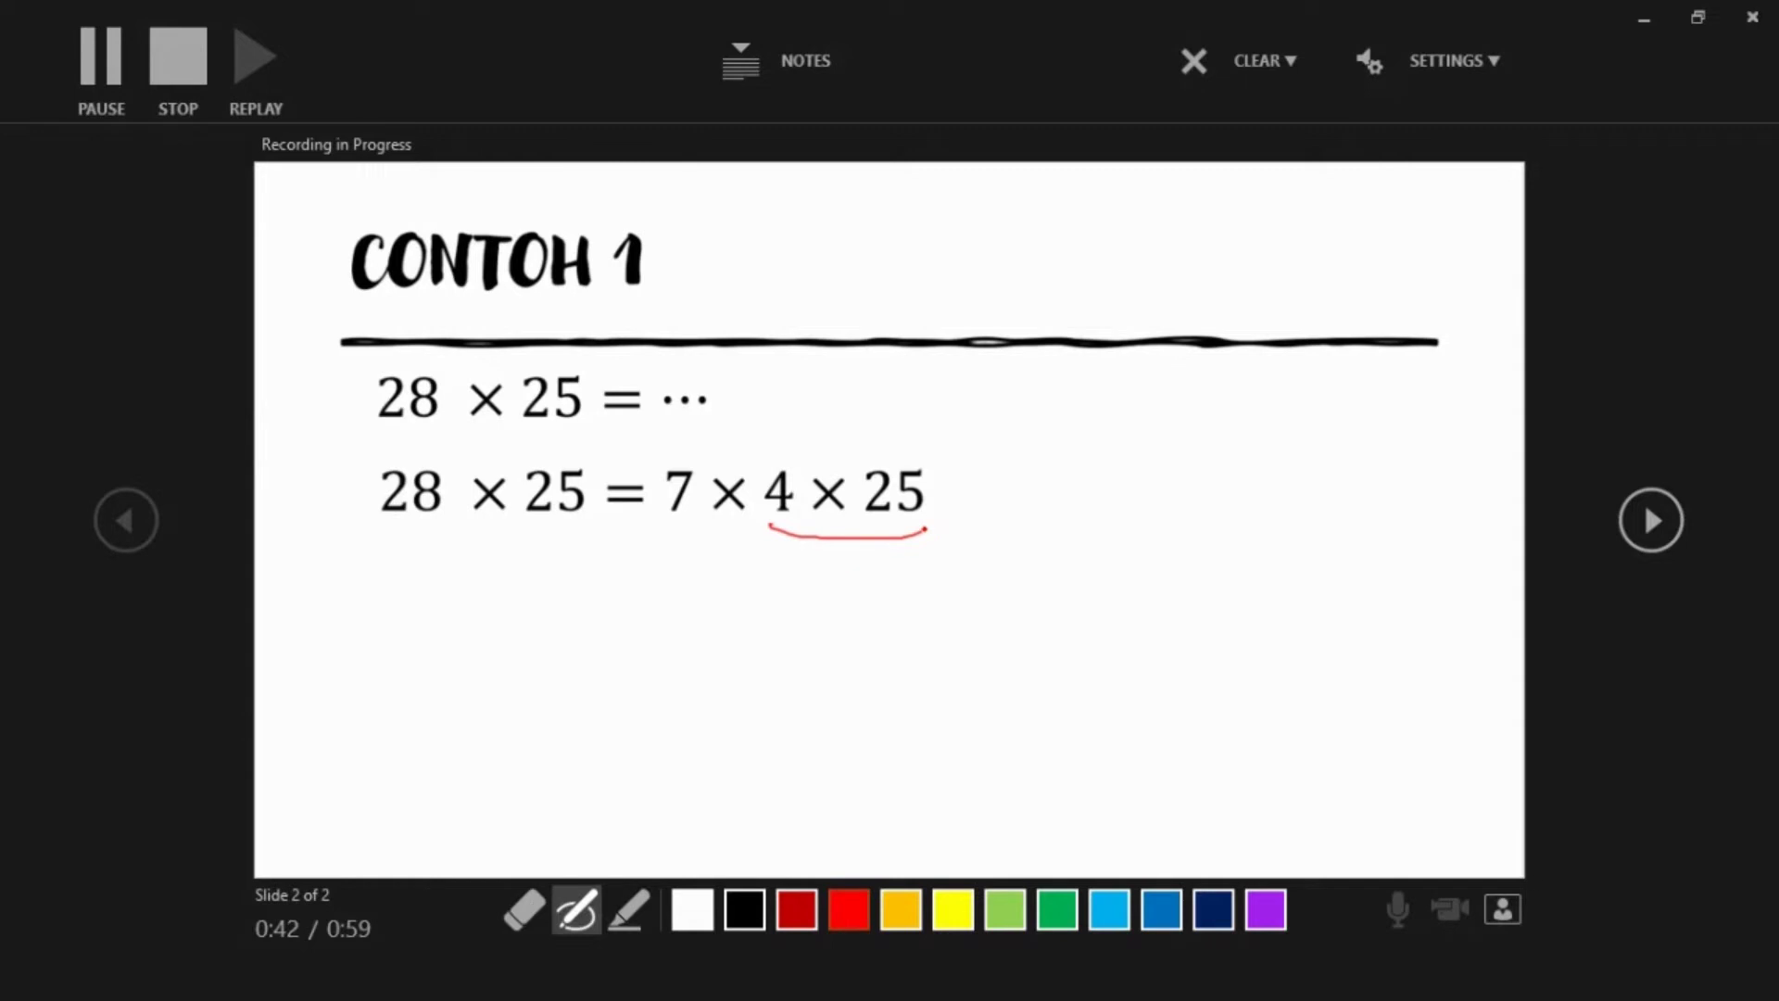
left_click(577, 910)
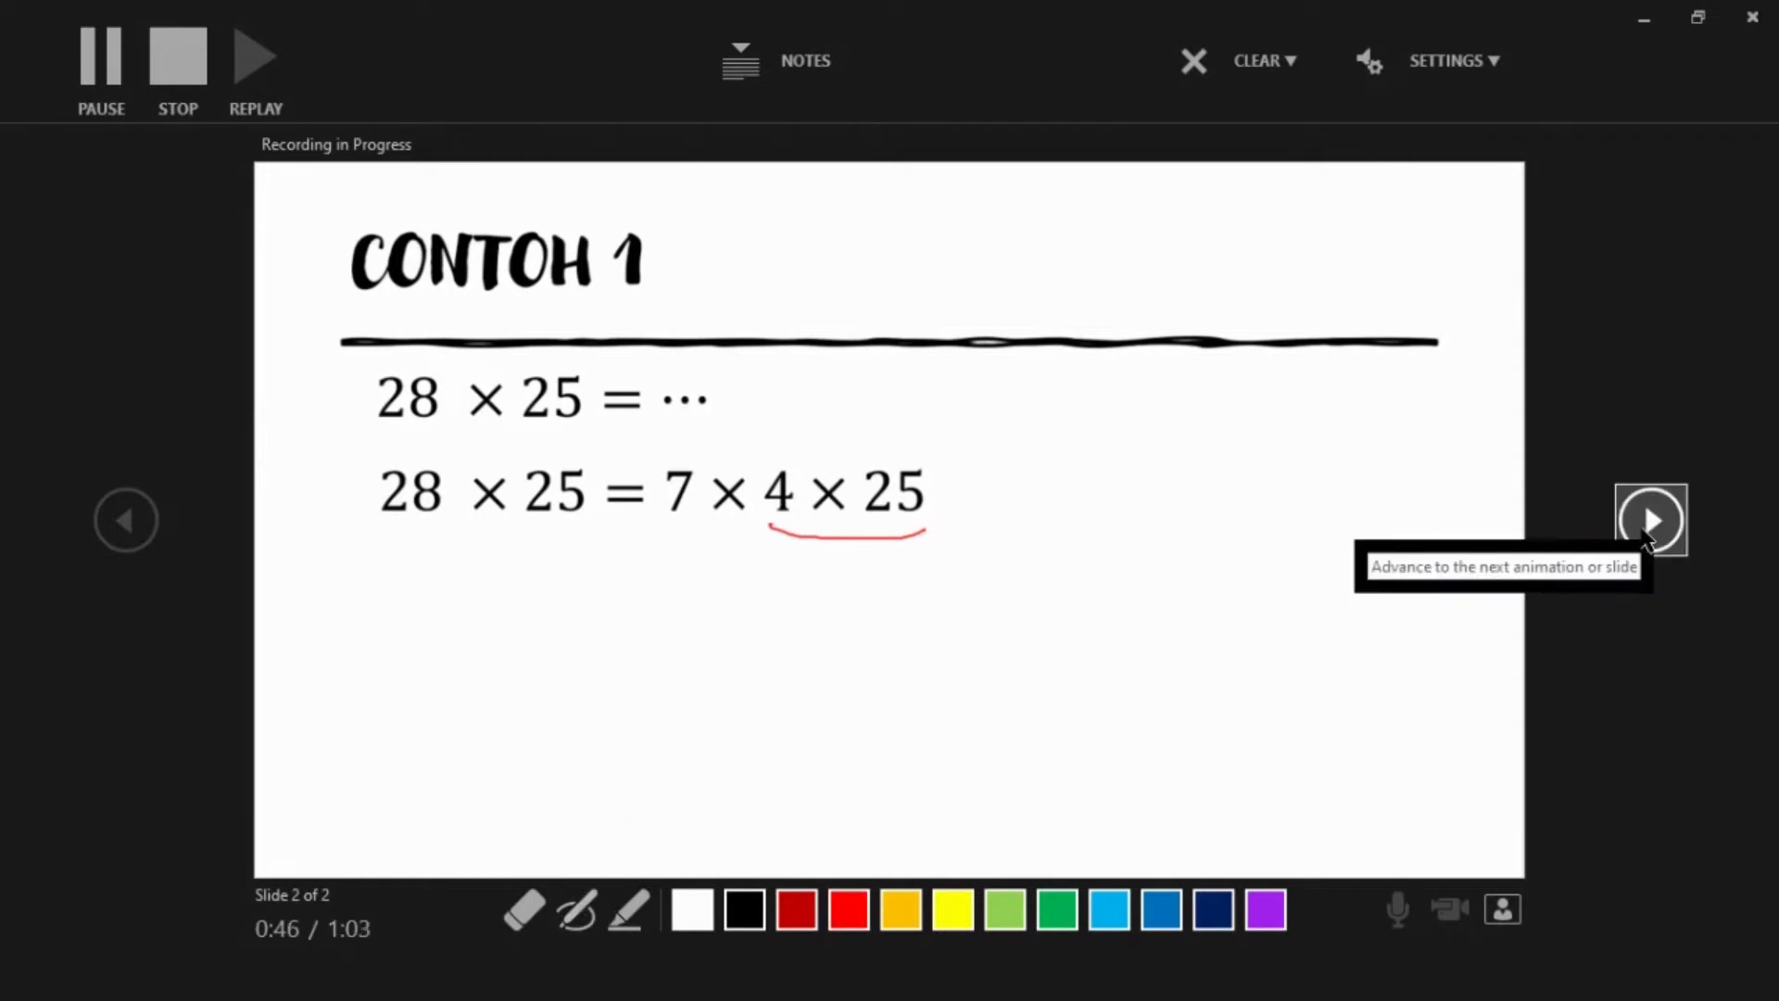
Step: Reveal 28 × 25 = 7 × 100 and 28 × 25 = 700, then stop the recording
left_click(1643, 533)
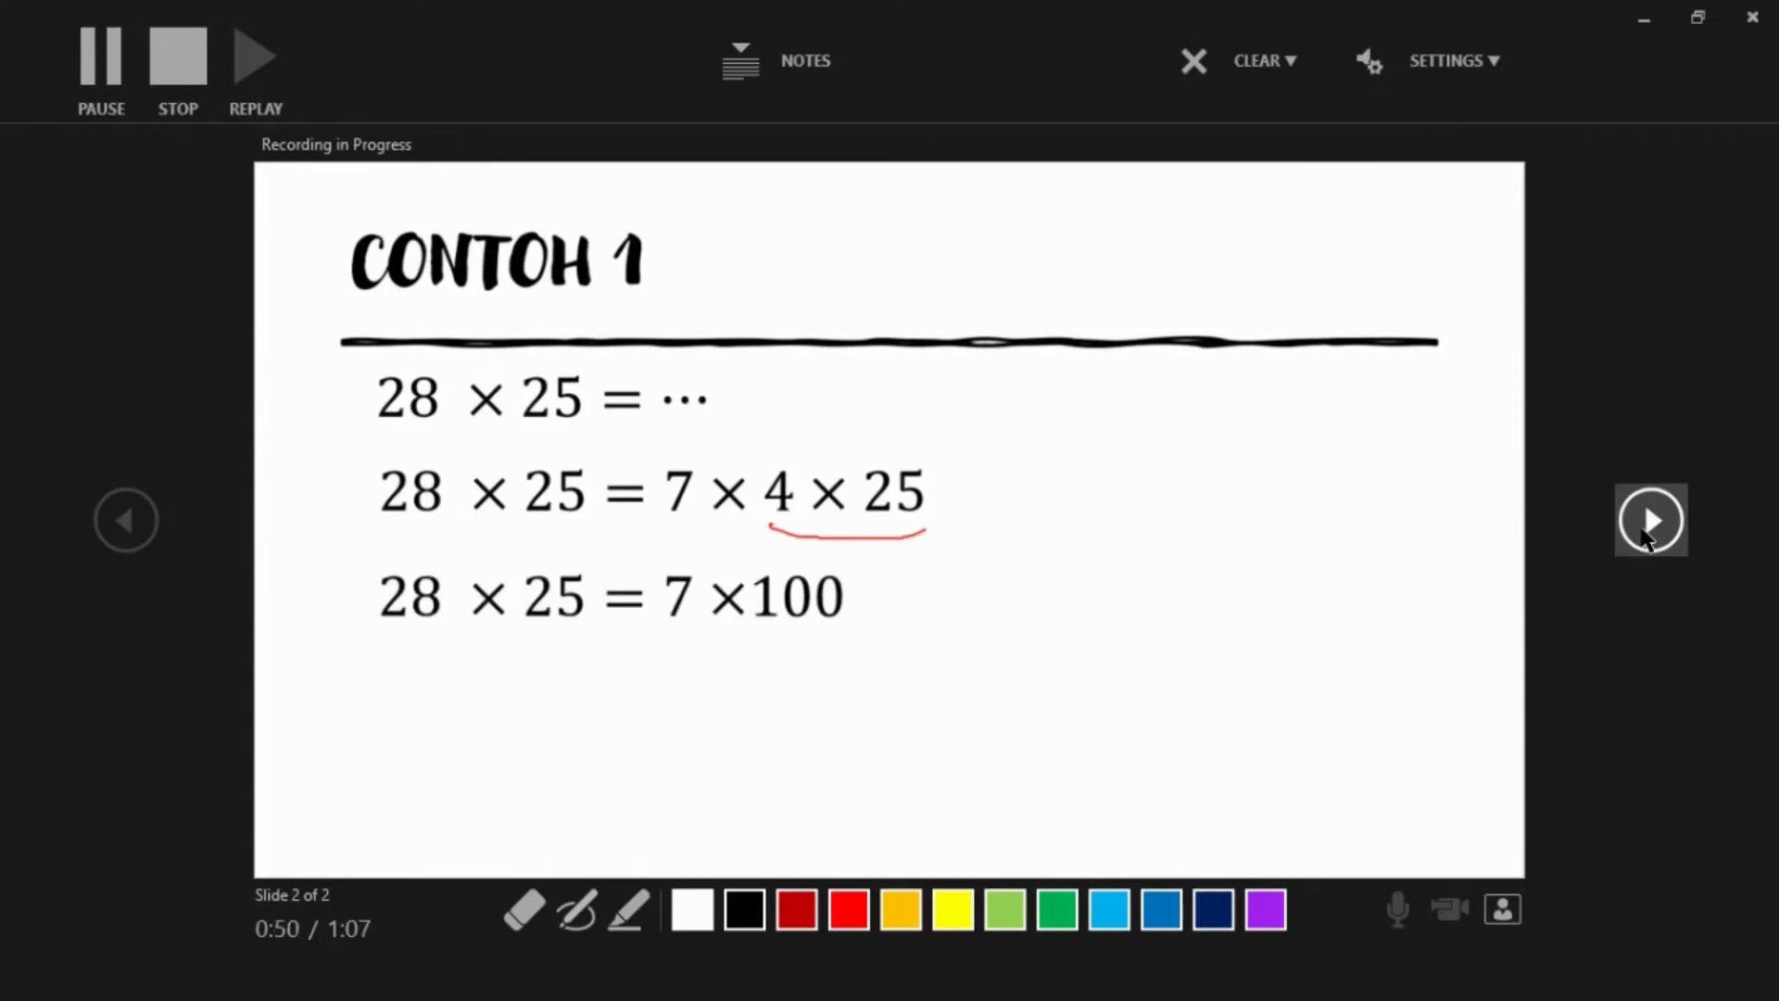
left_click(1642, 531)
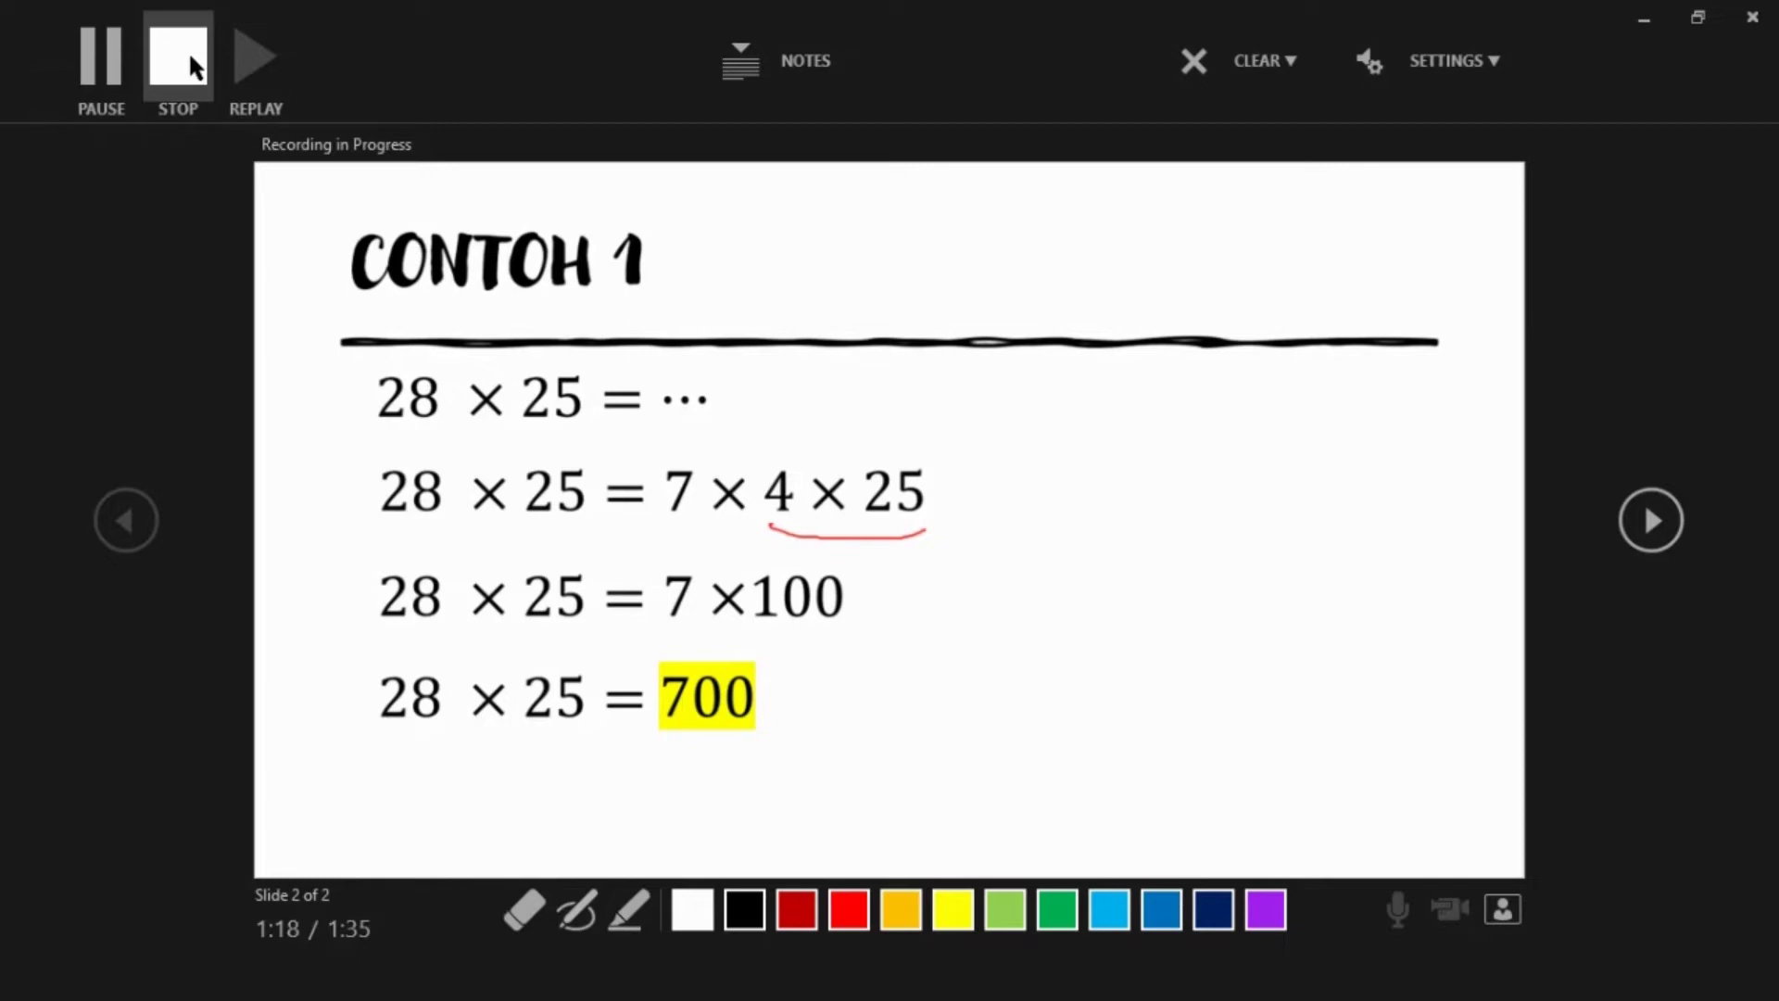
left_click(189, 57)
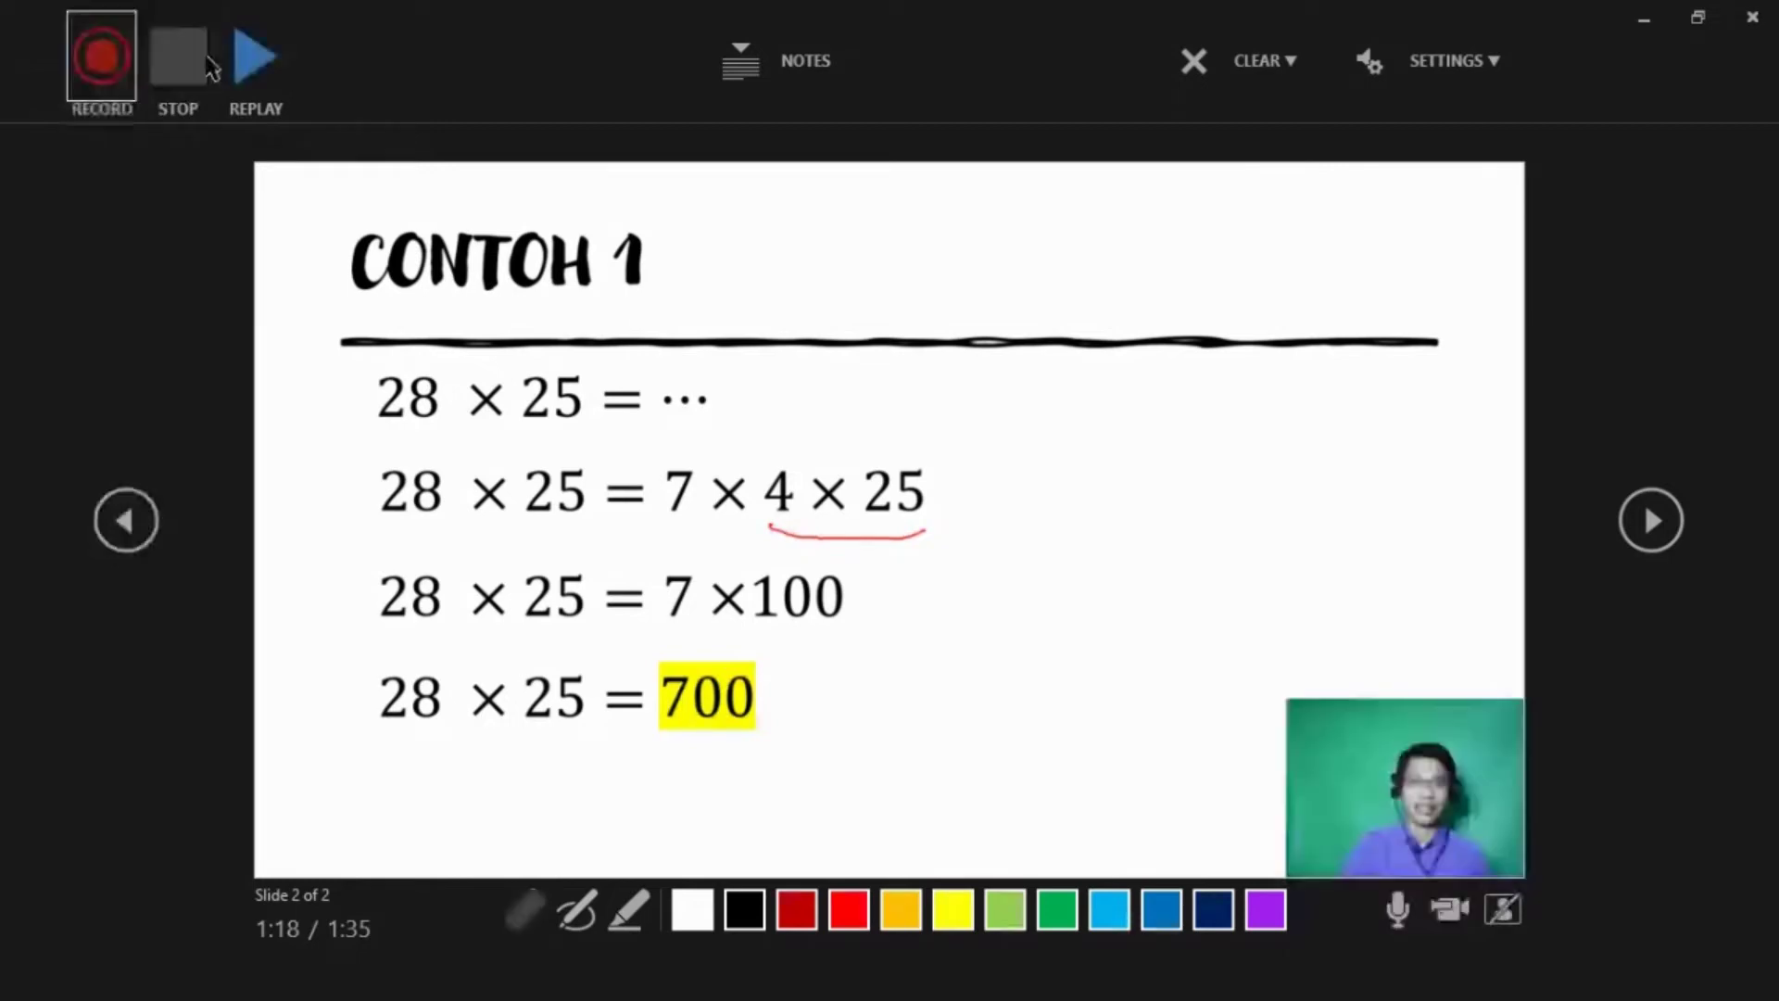
Step: Close the recording window and select the slide 1 thumbnail in editing view
left_click(1759, 20)
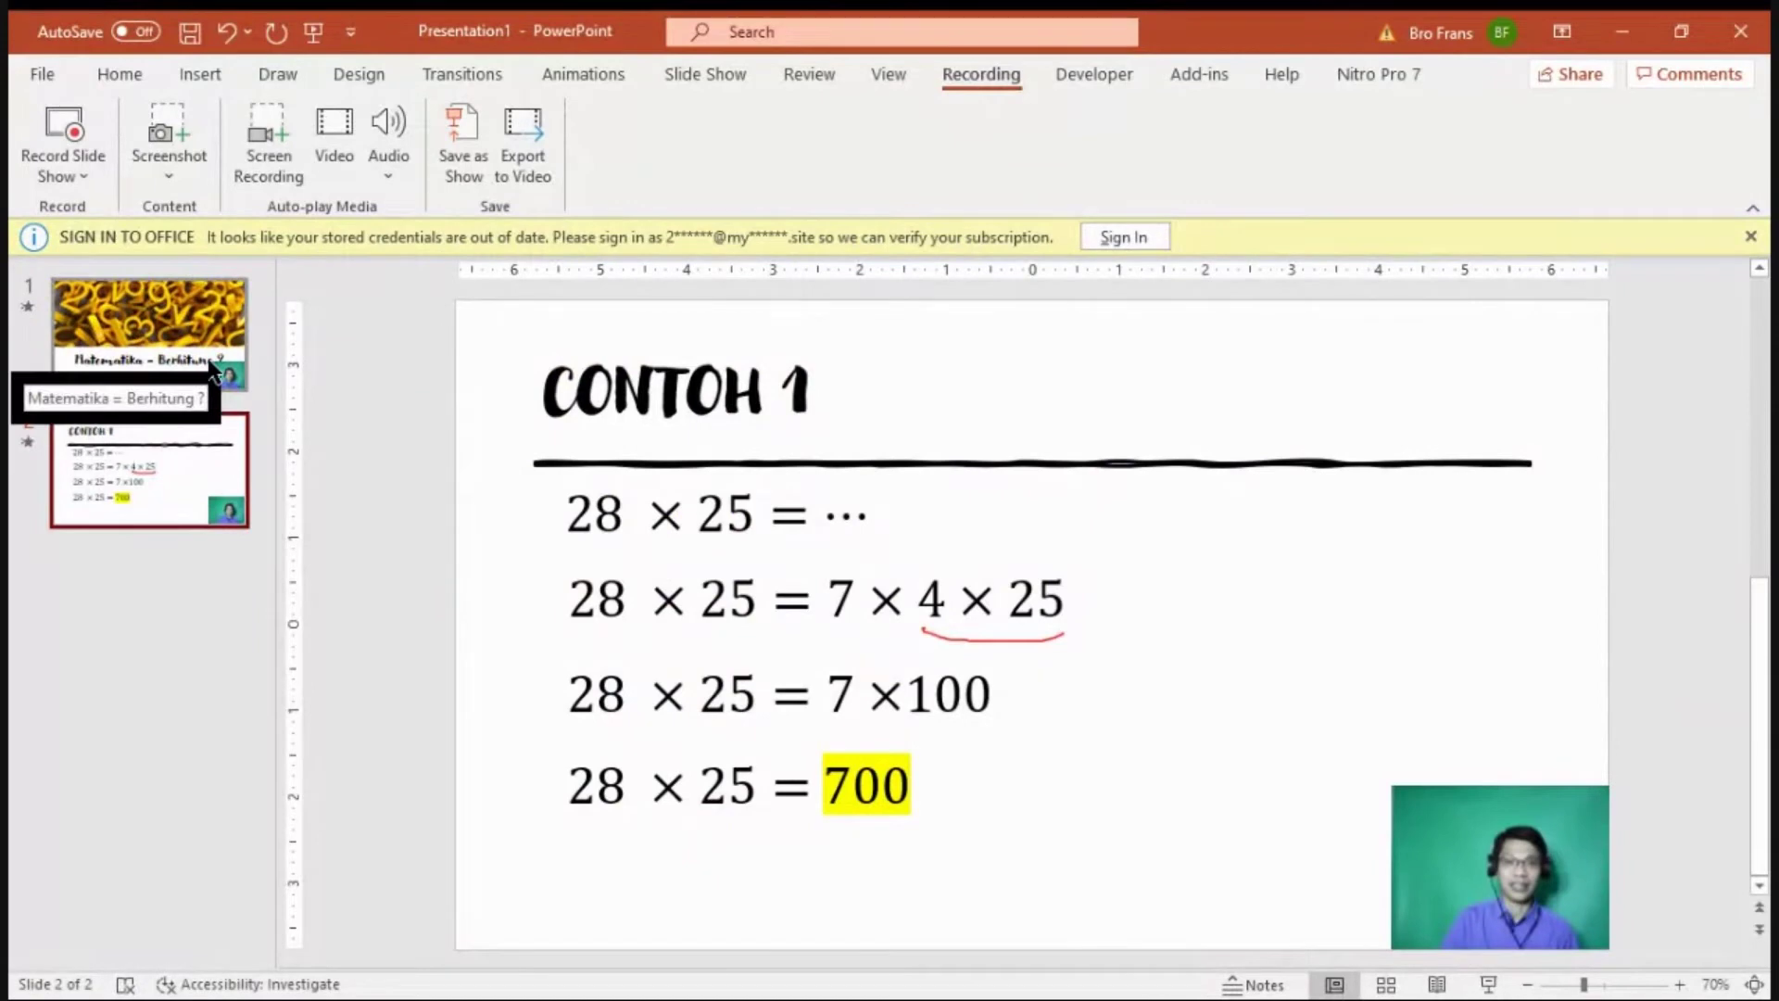
left_click(212, 368)
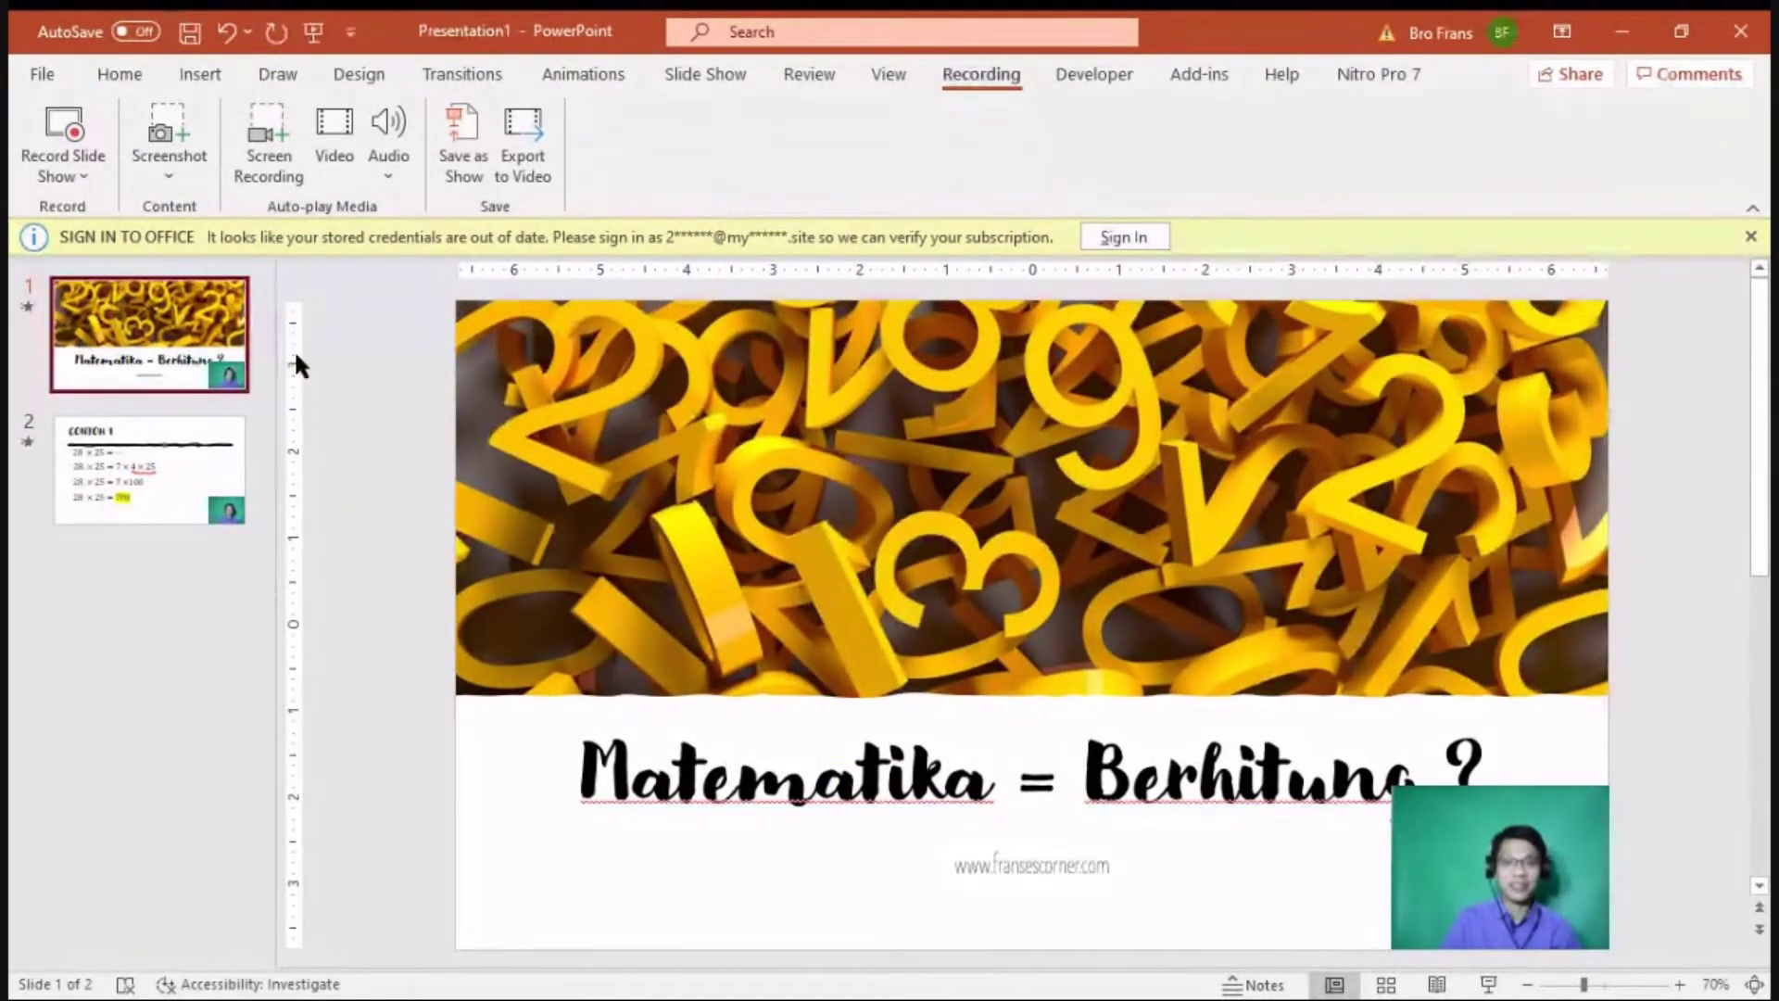
mouse_move(1499, 842)
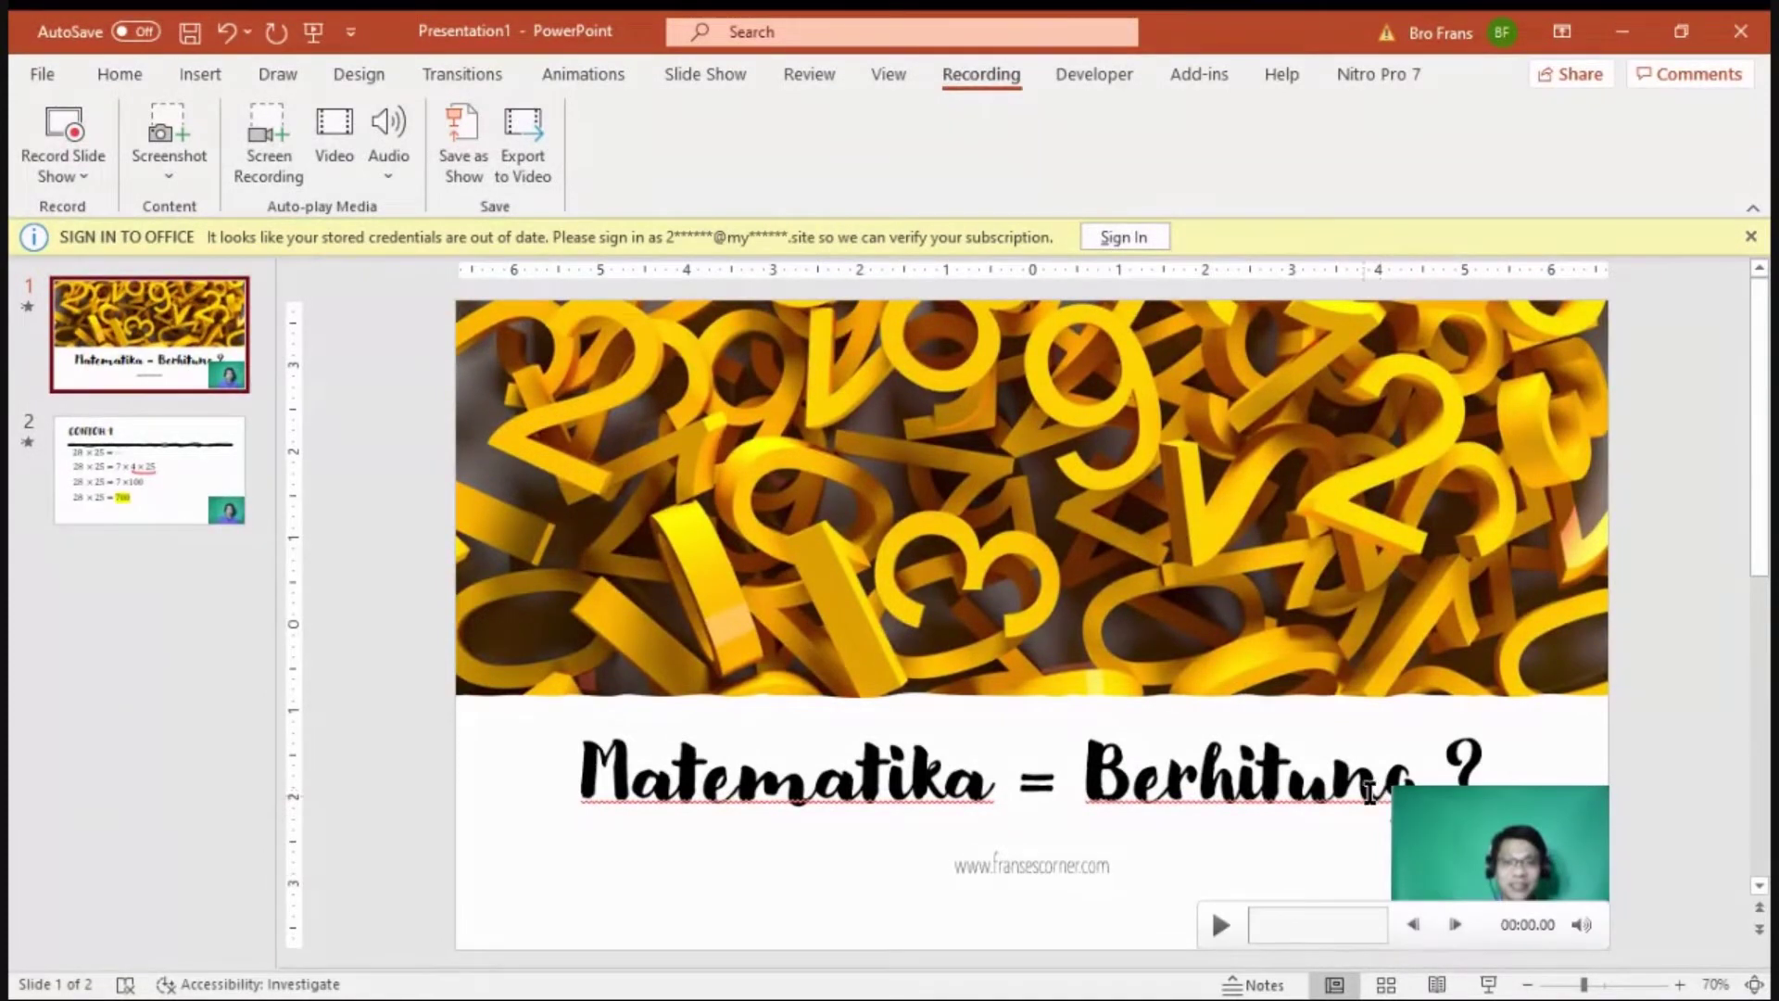
Step: Shrink the webcam video toward the bottom-right on the title slide and slide 2, undoing an accidental title move
left_click(1262, 769)
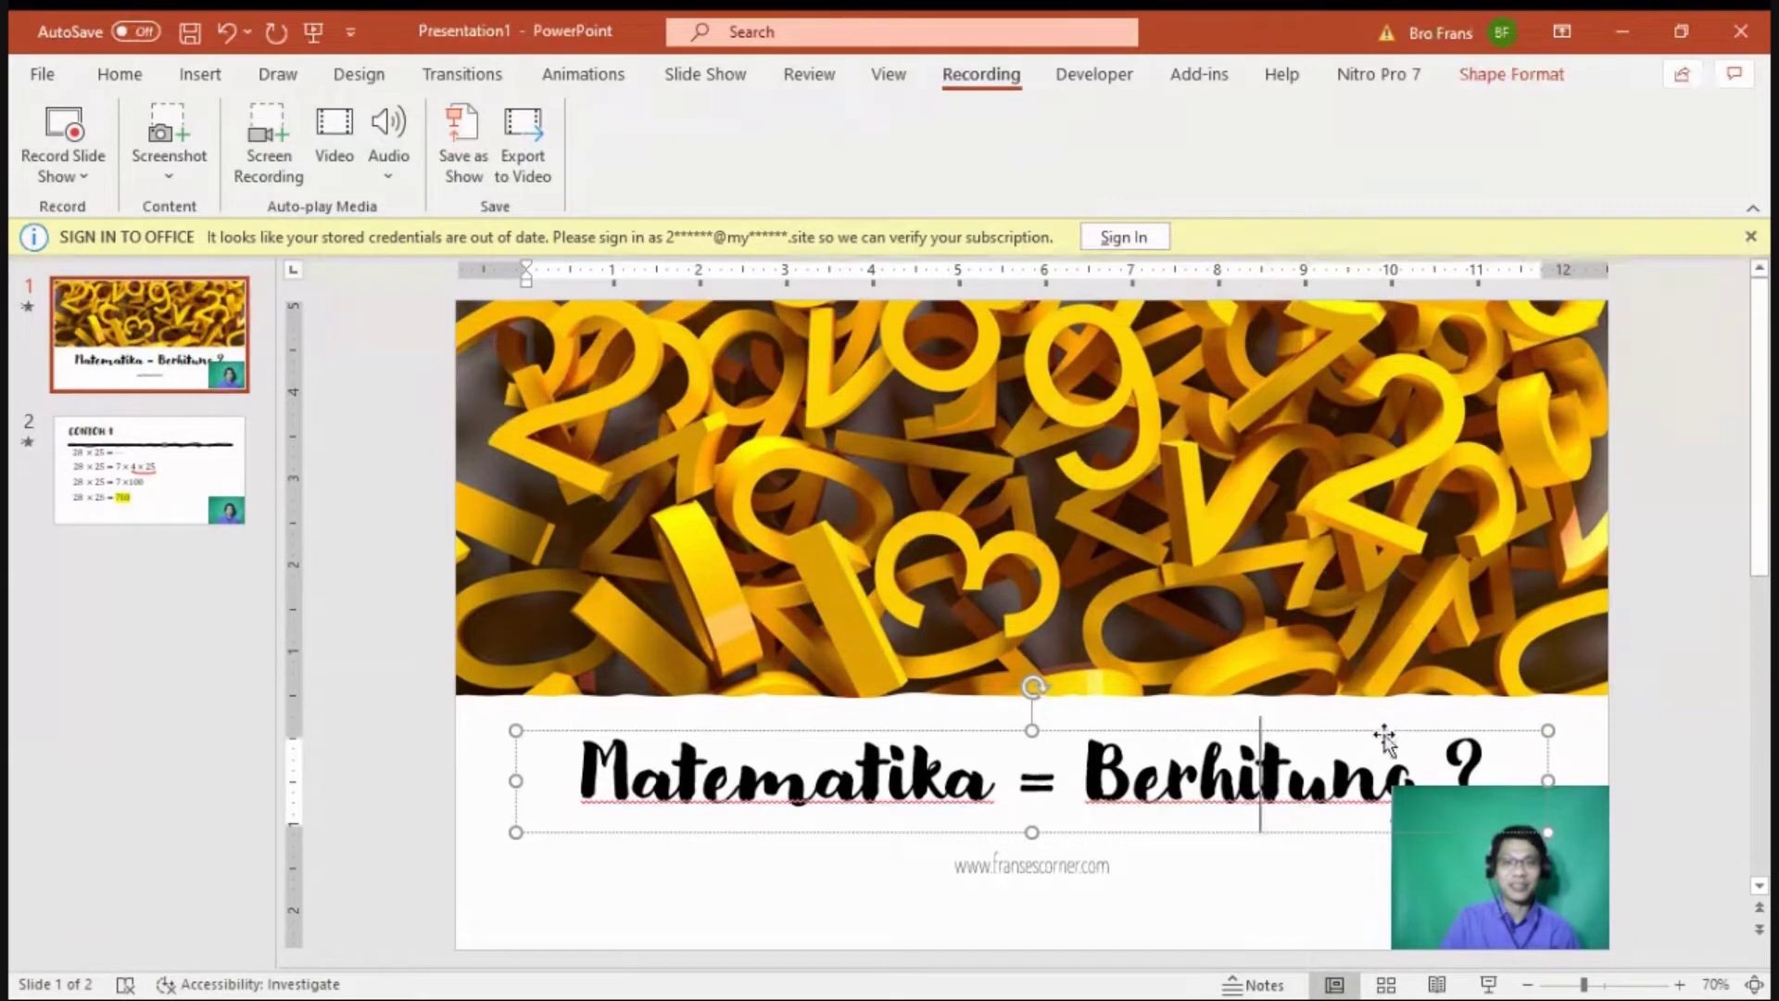
left_click_drag(1385, 739, 1375, 688)
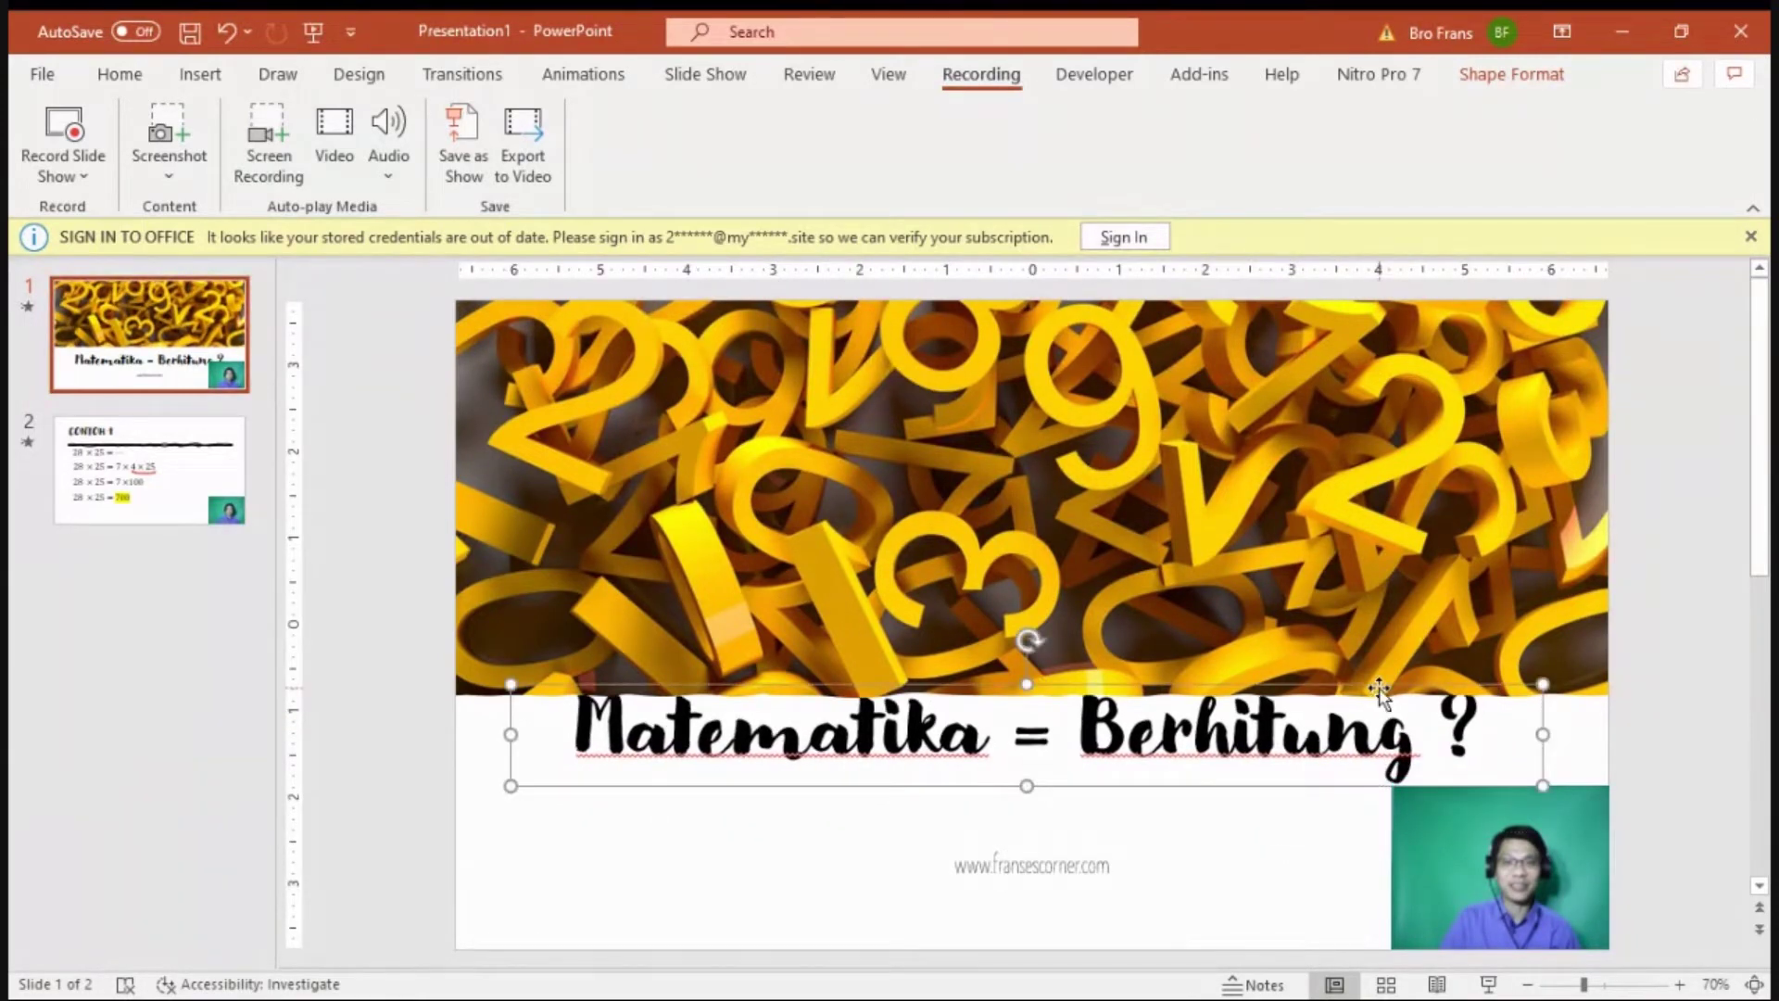
key("ctrl+z")
left_click(1481, 815)
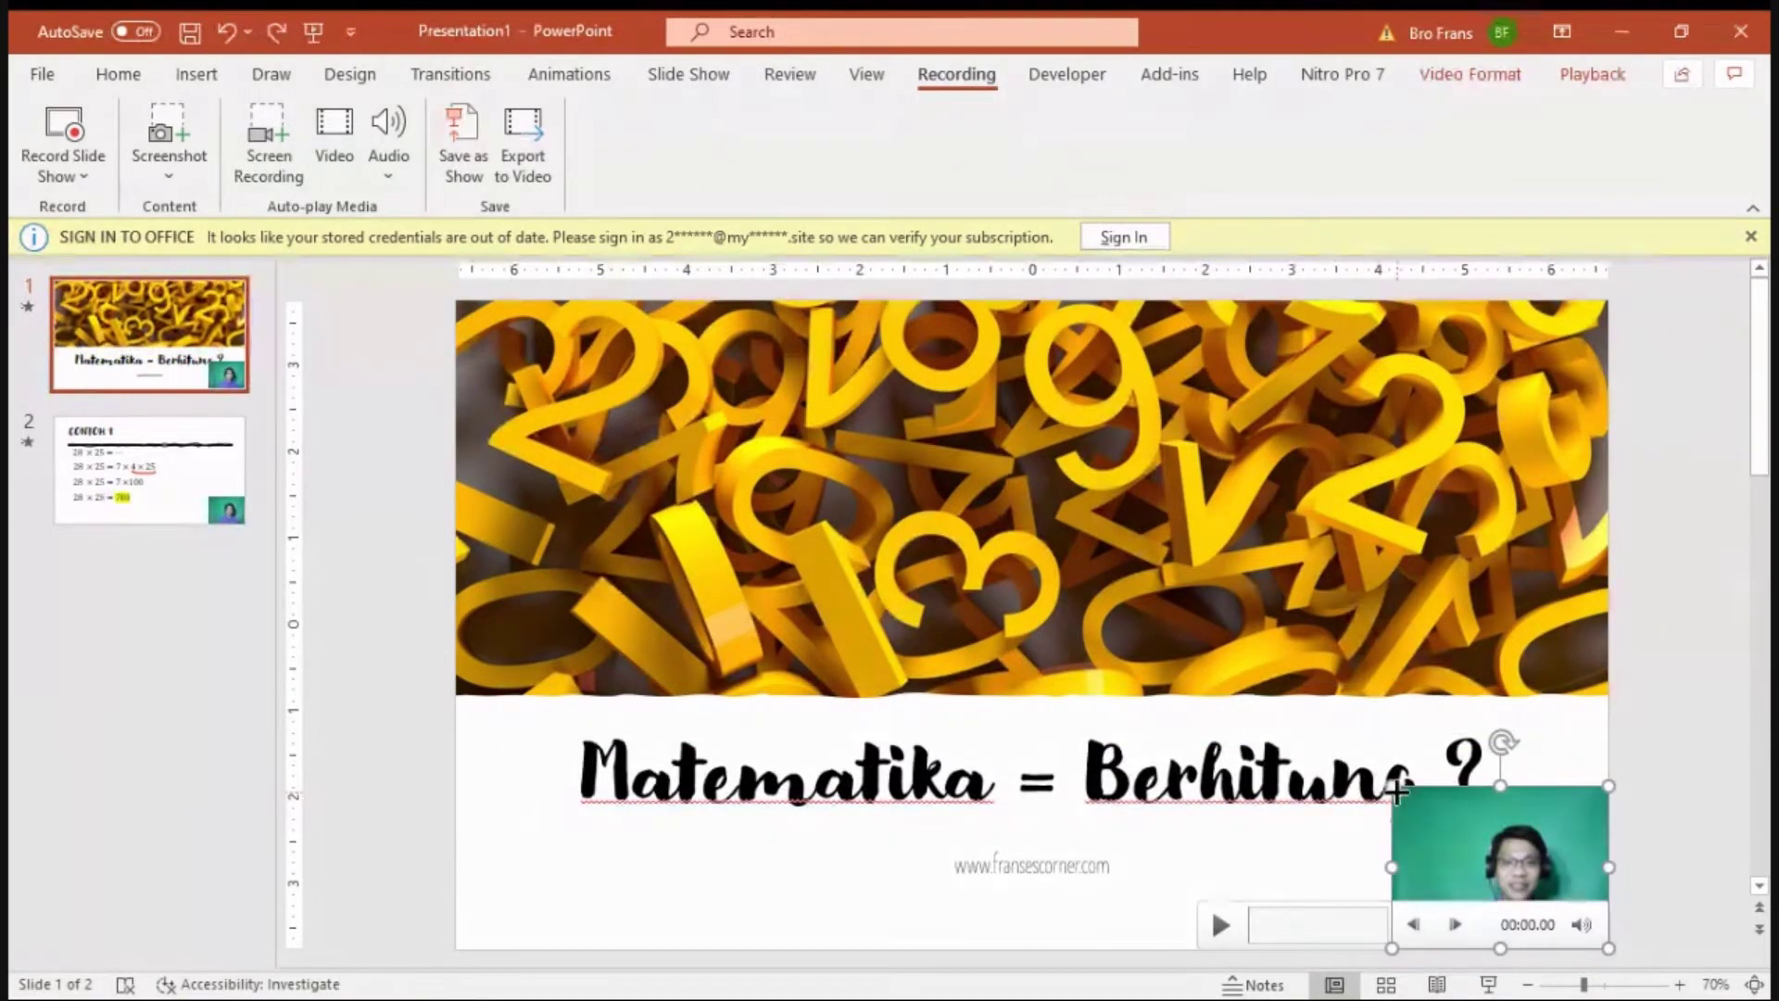
left_click_drag(1397, 790, 1426, 841)
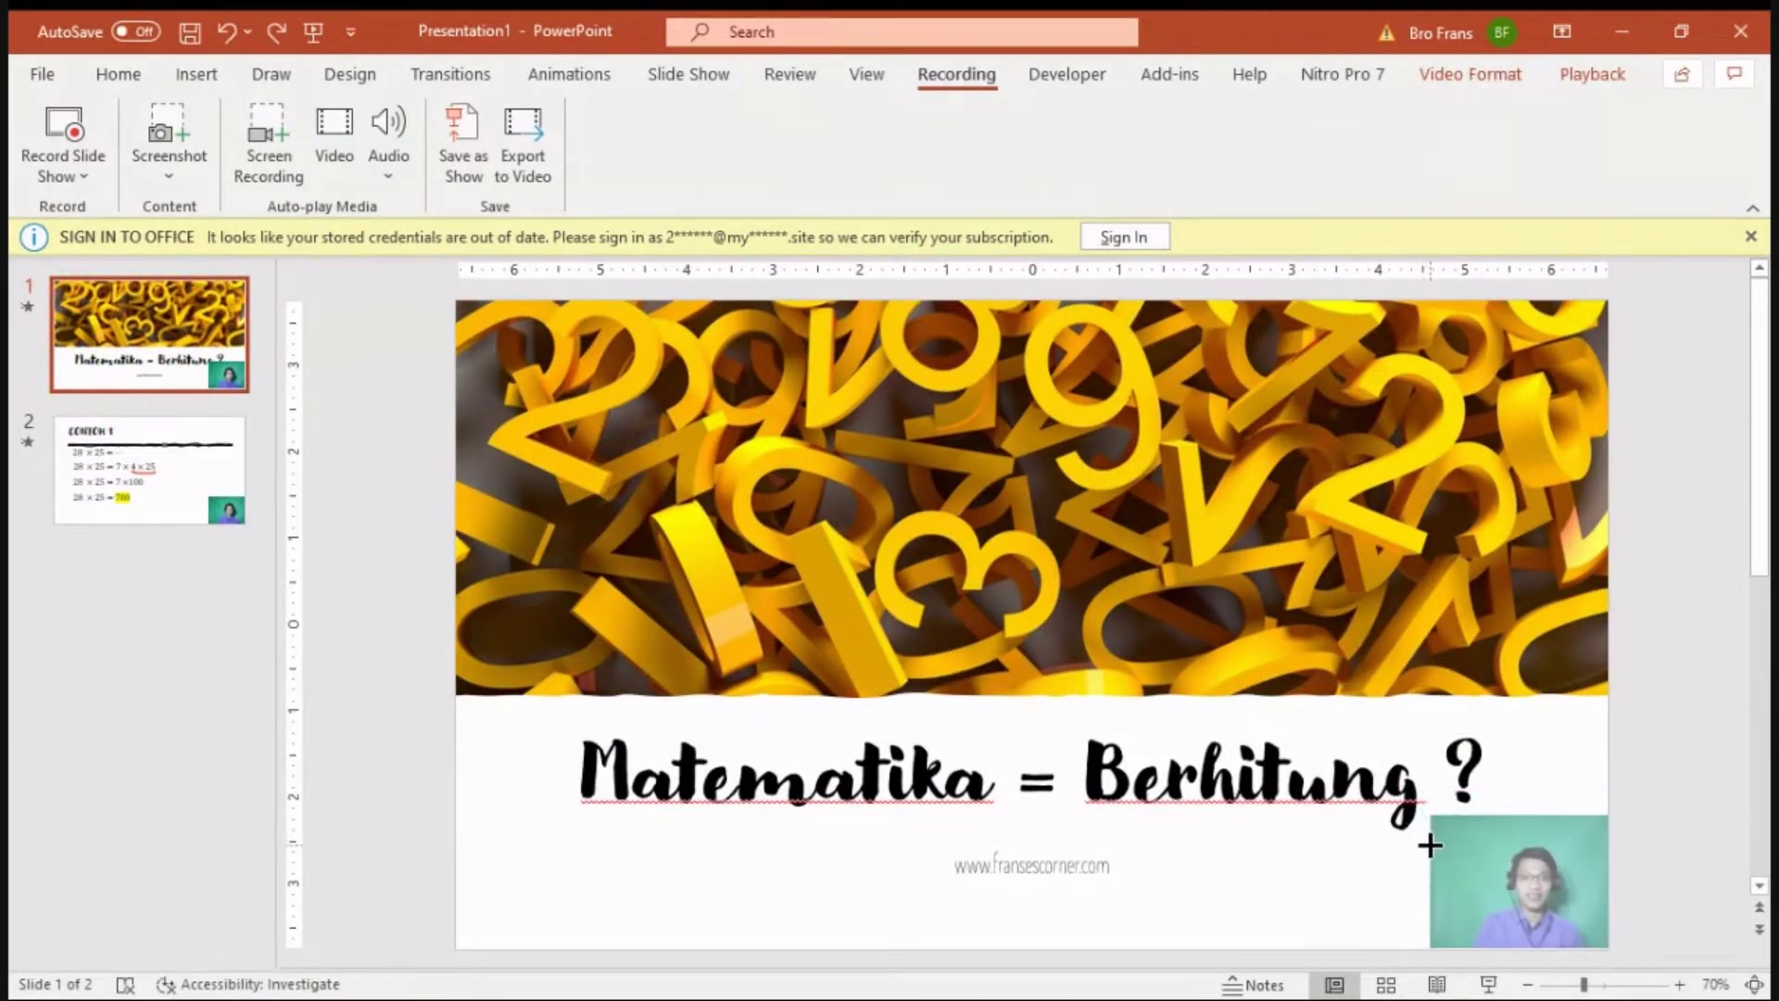
left_click_drag(1427, 840, 1438, 855)
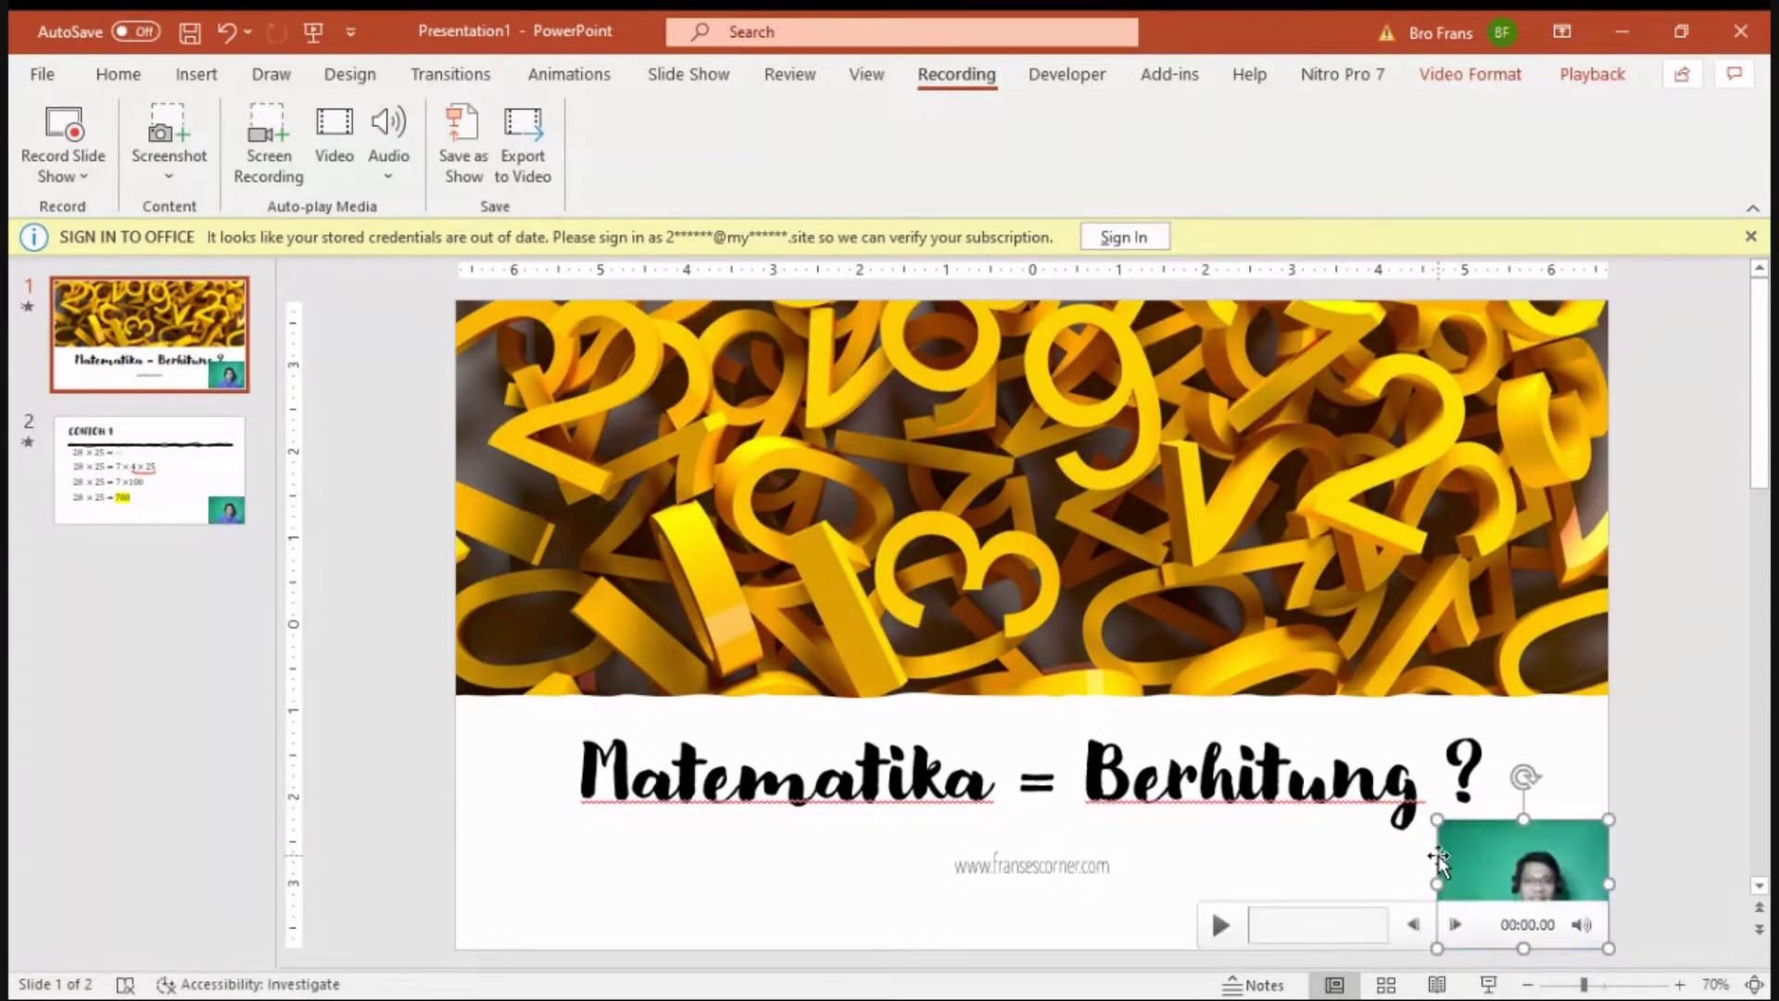
left_click(204, 502)
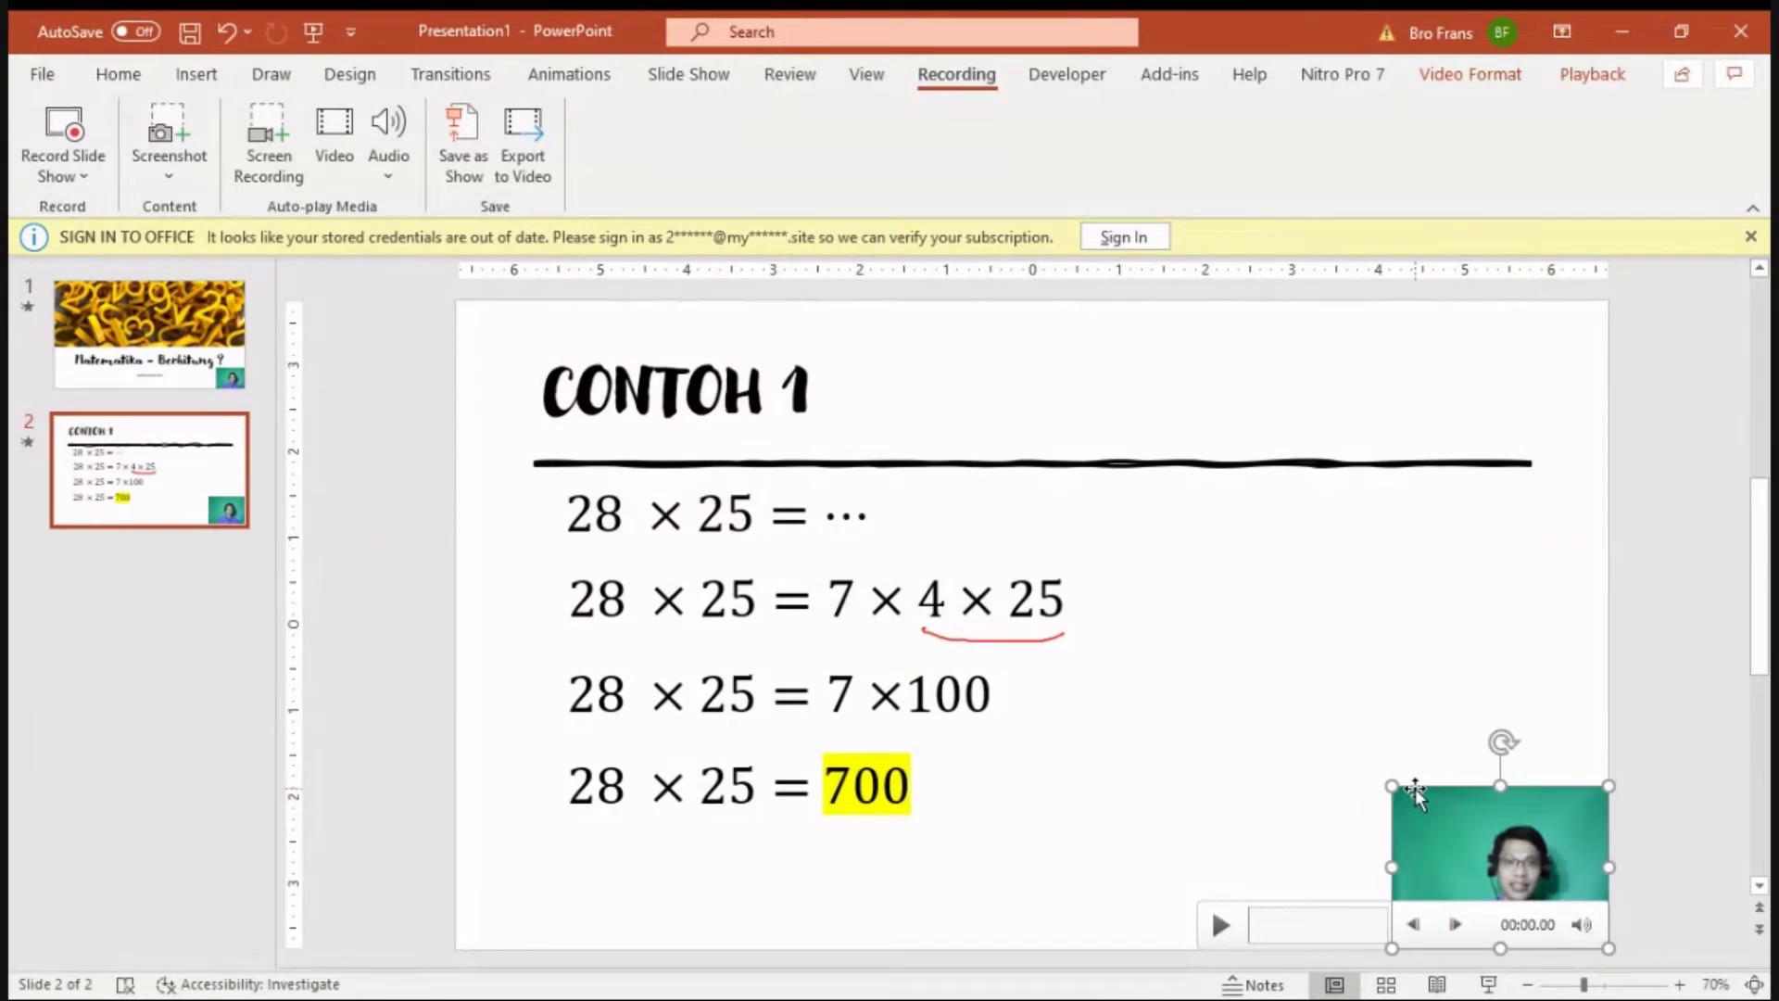
left_click_drag(1391, 785, 1433, 817)
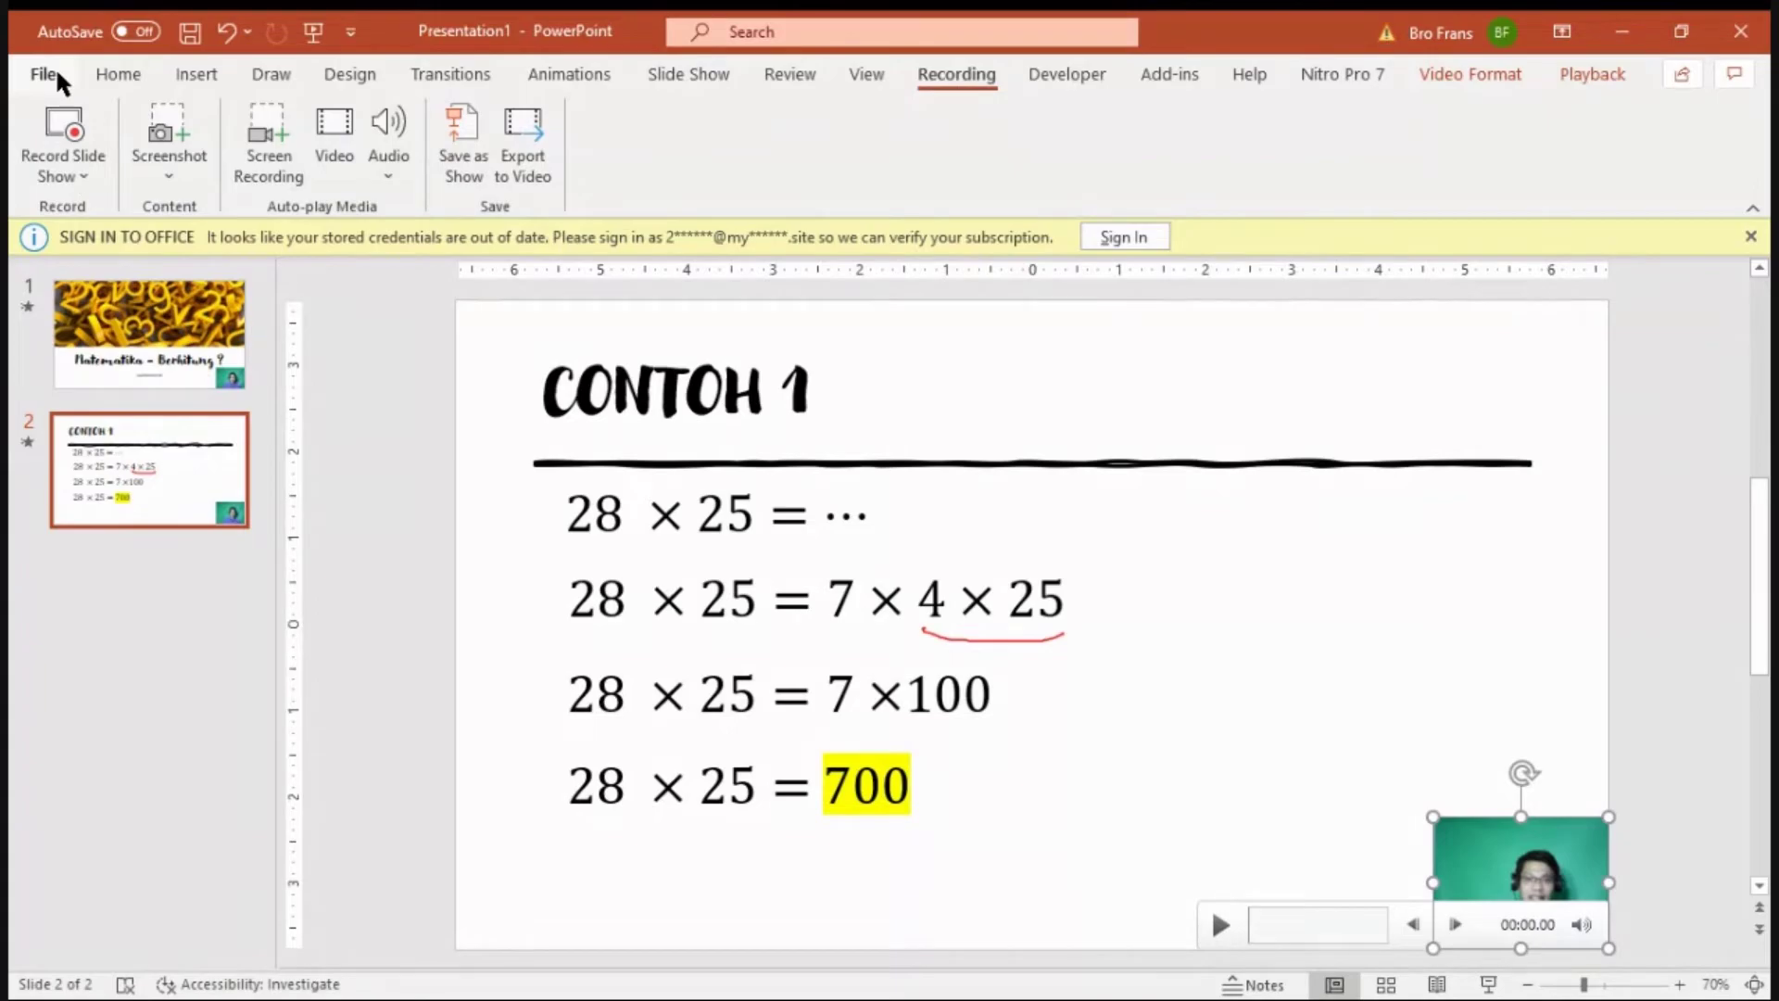
Step: Open Save As and browse to FKSH (D:) > RECORDING PPT TUTORIAL VIDEO
left_click(44, 74)
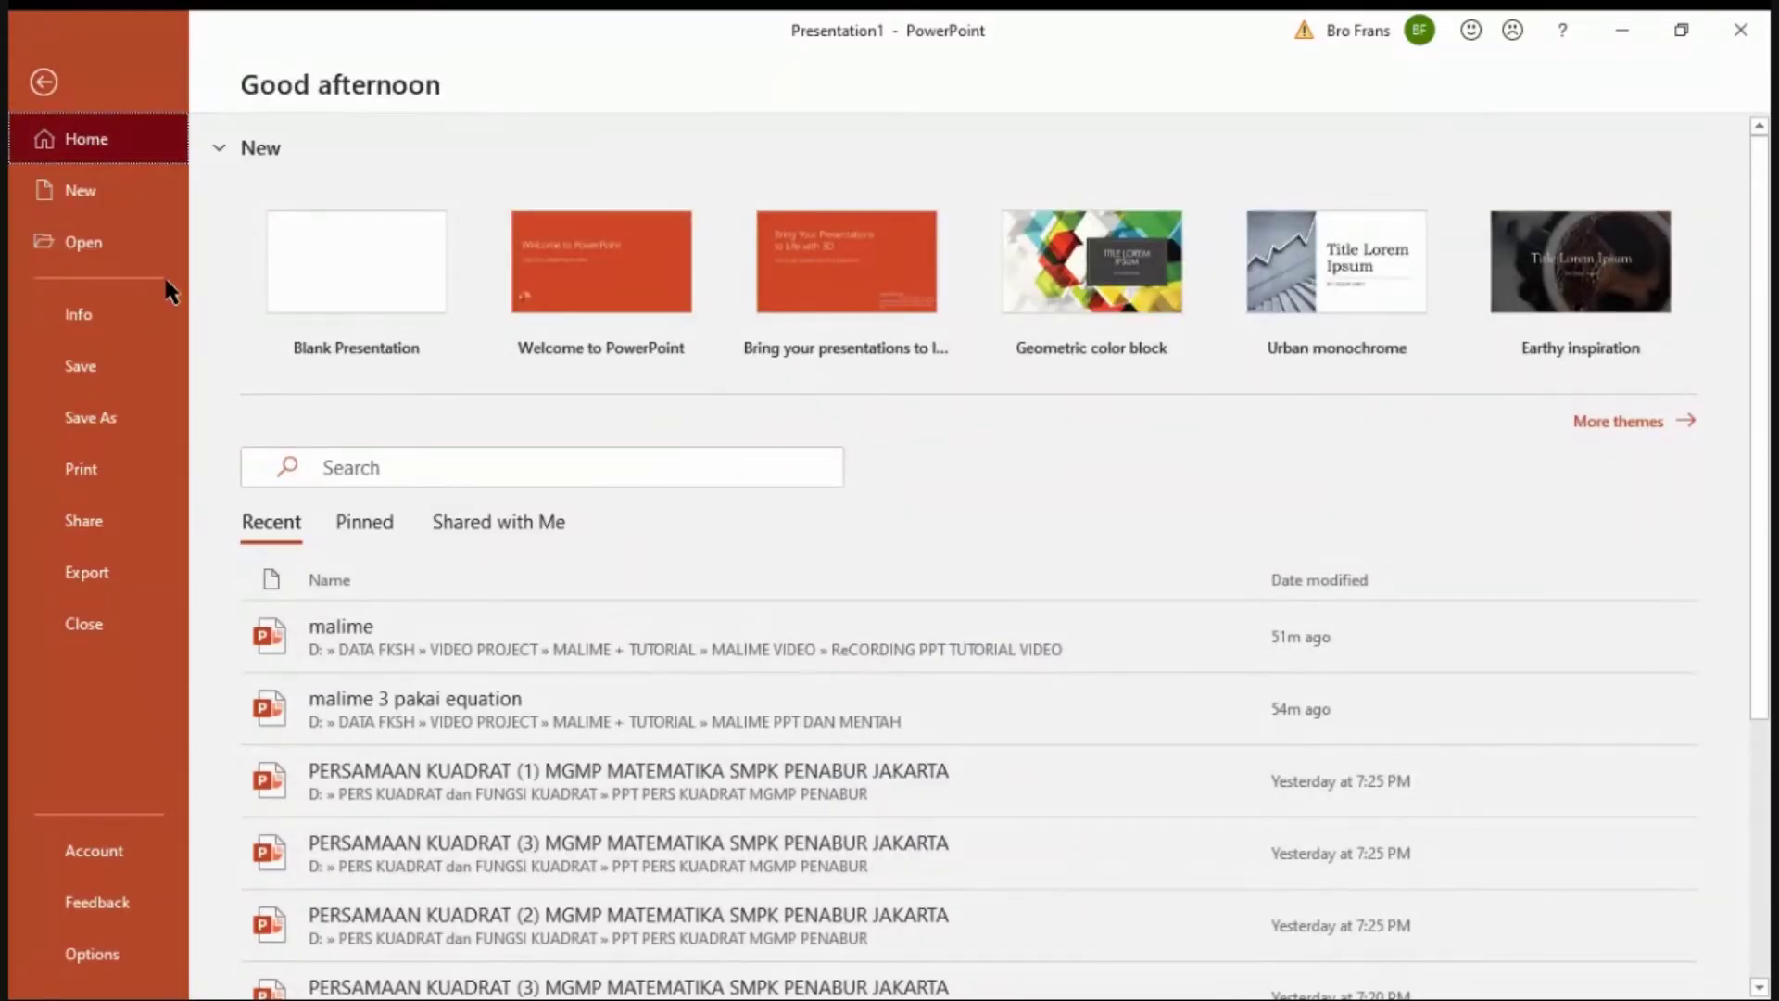
left_click(99, 422)
left_click(721, 263)
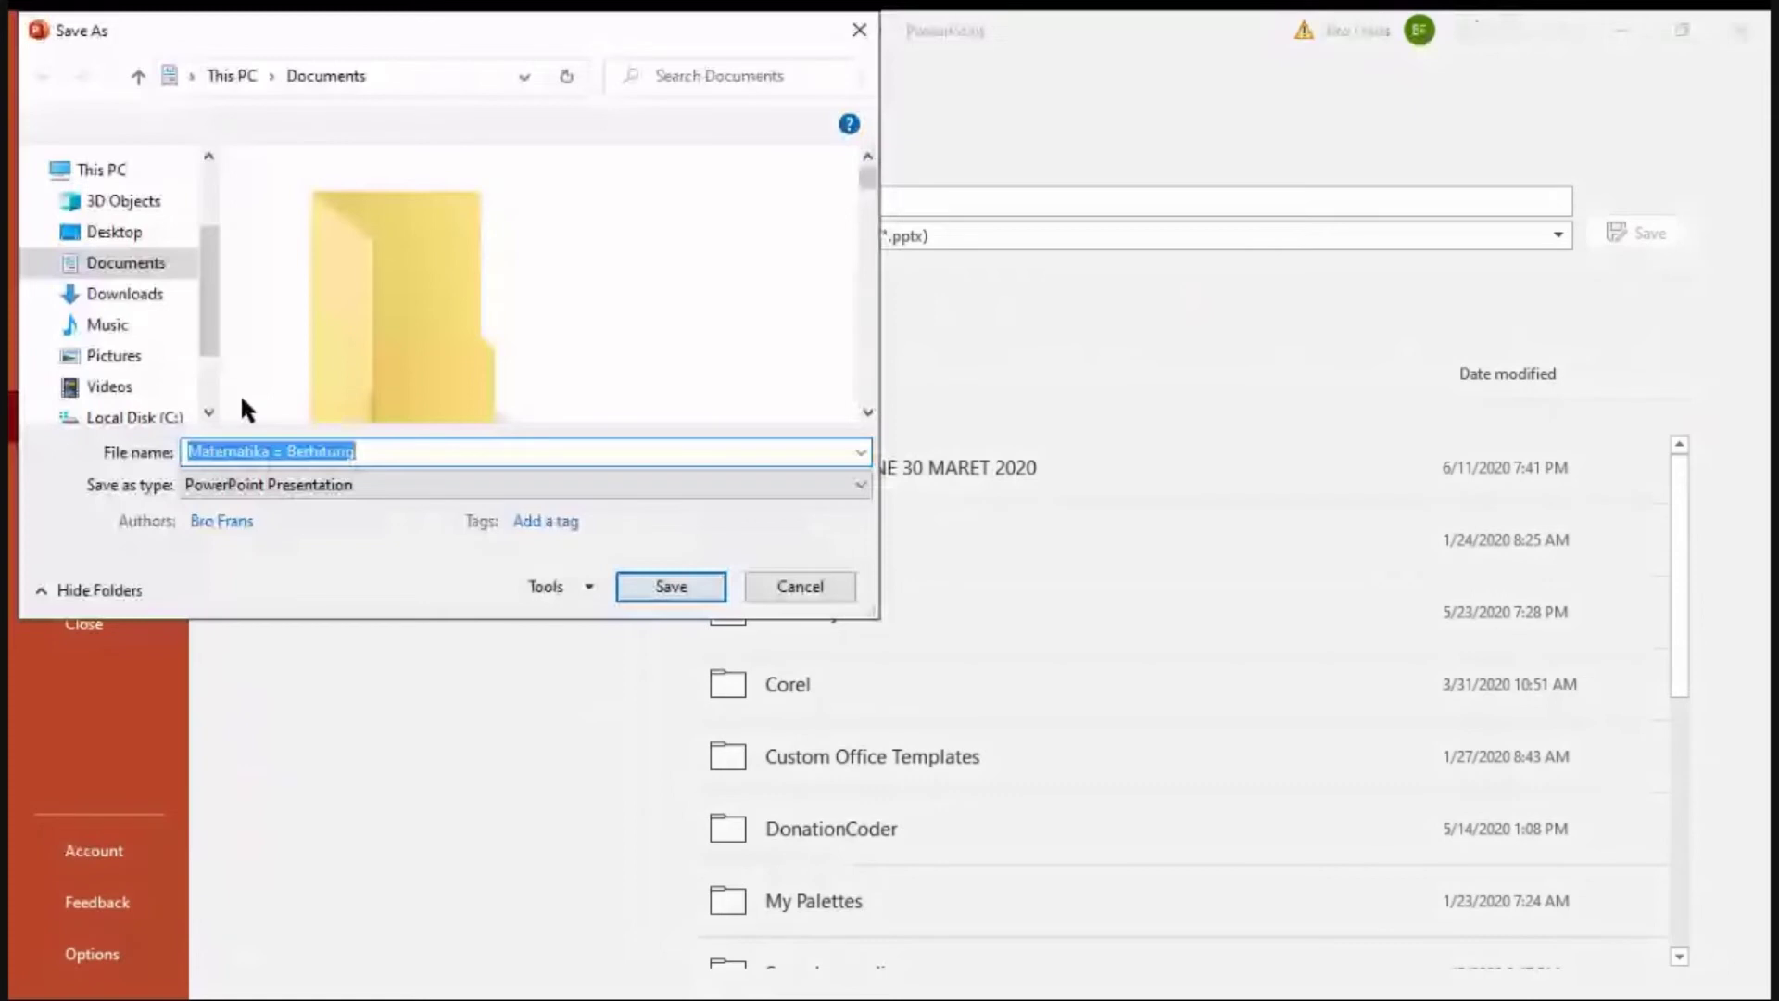
scroll(139, 345, "down", 1)
left_click(139, 345)
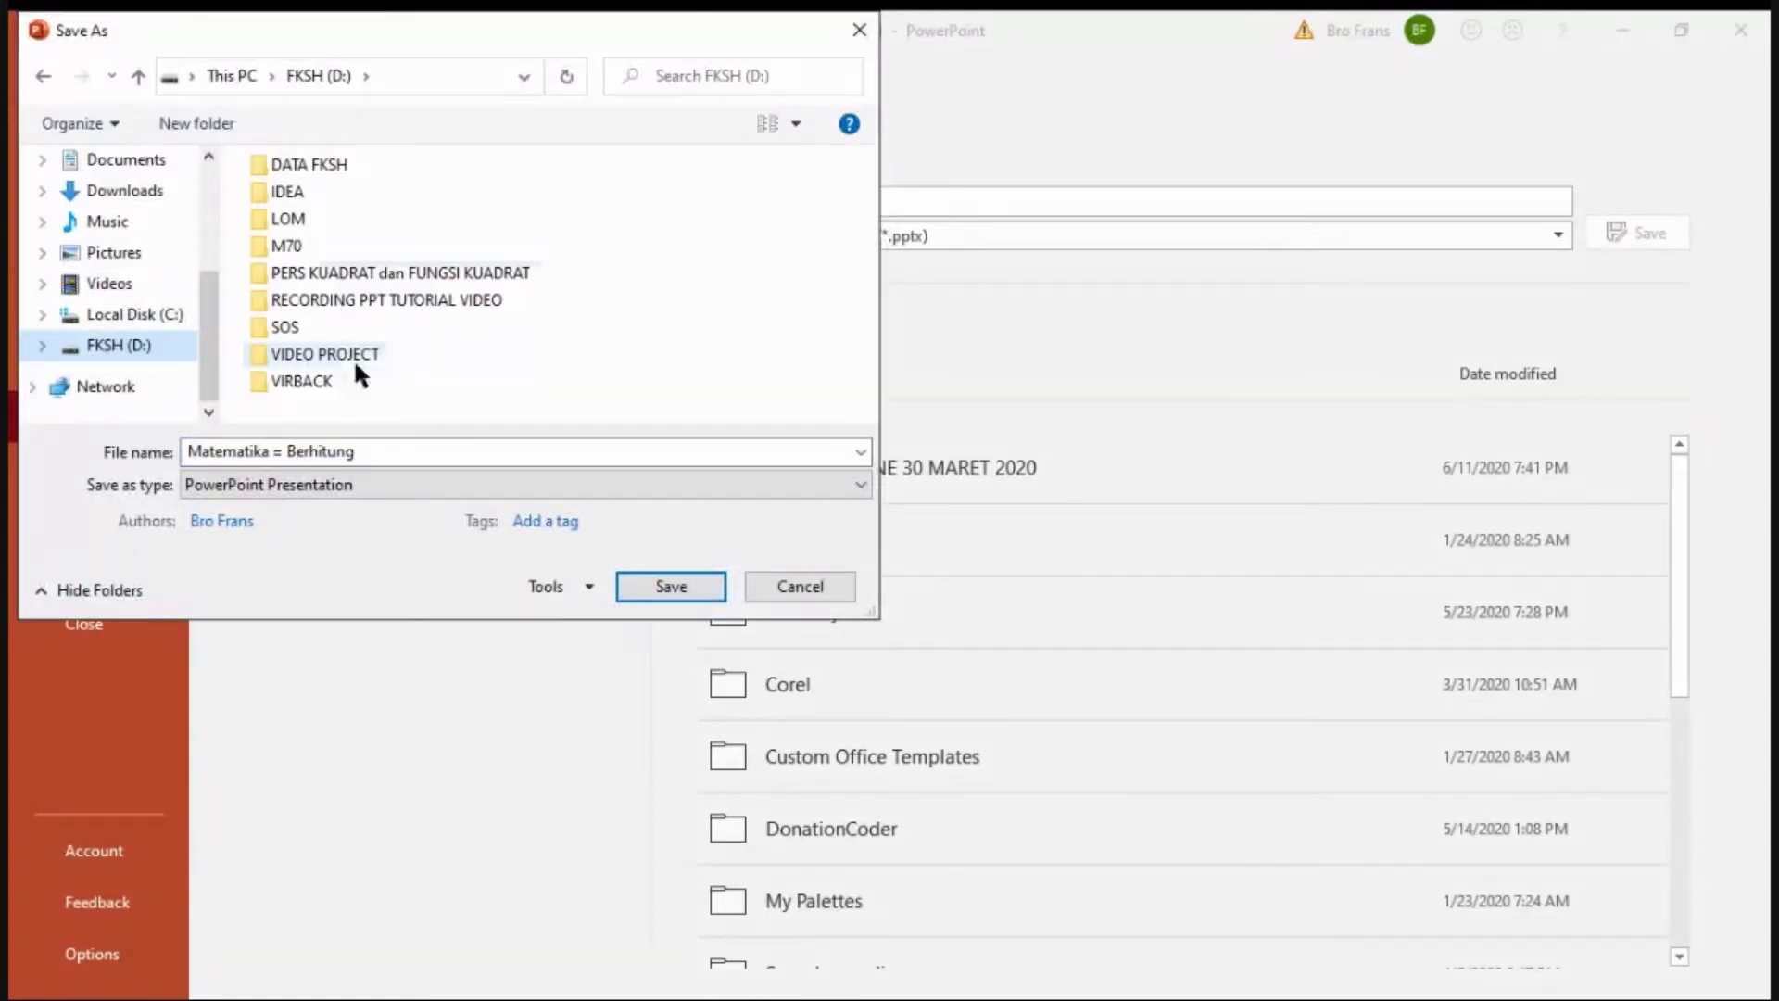
double_click(333, 301)
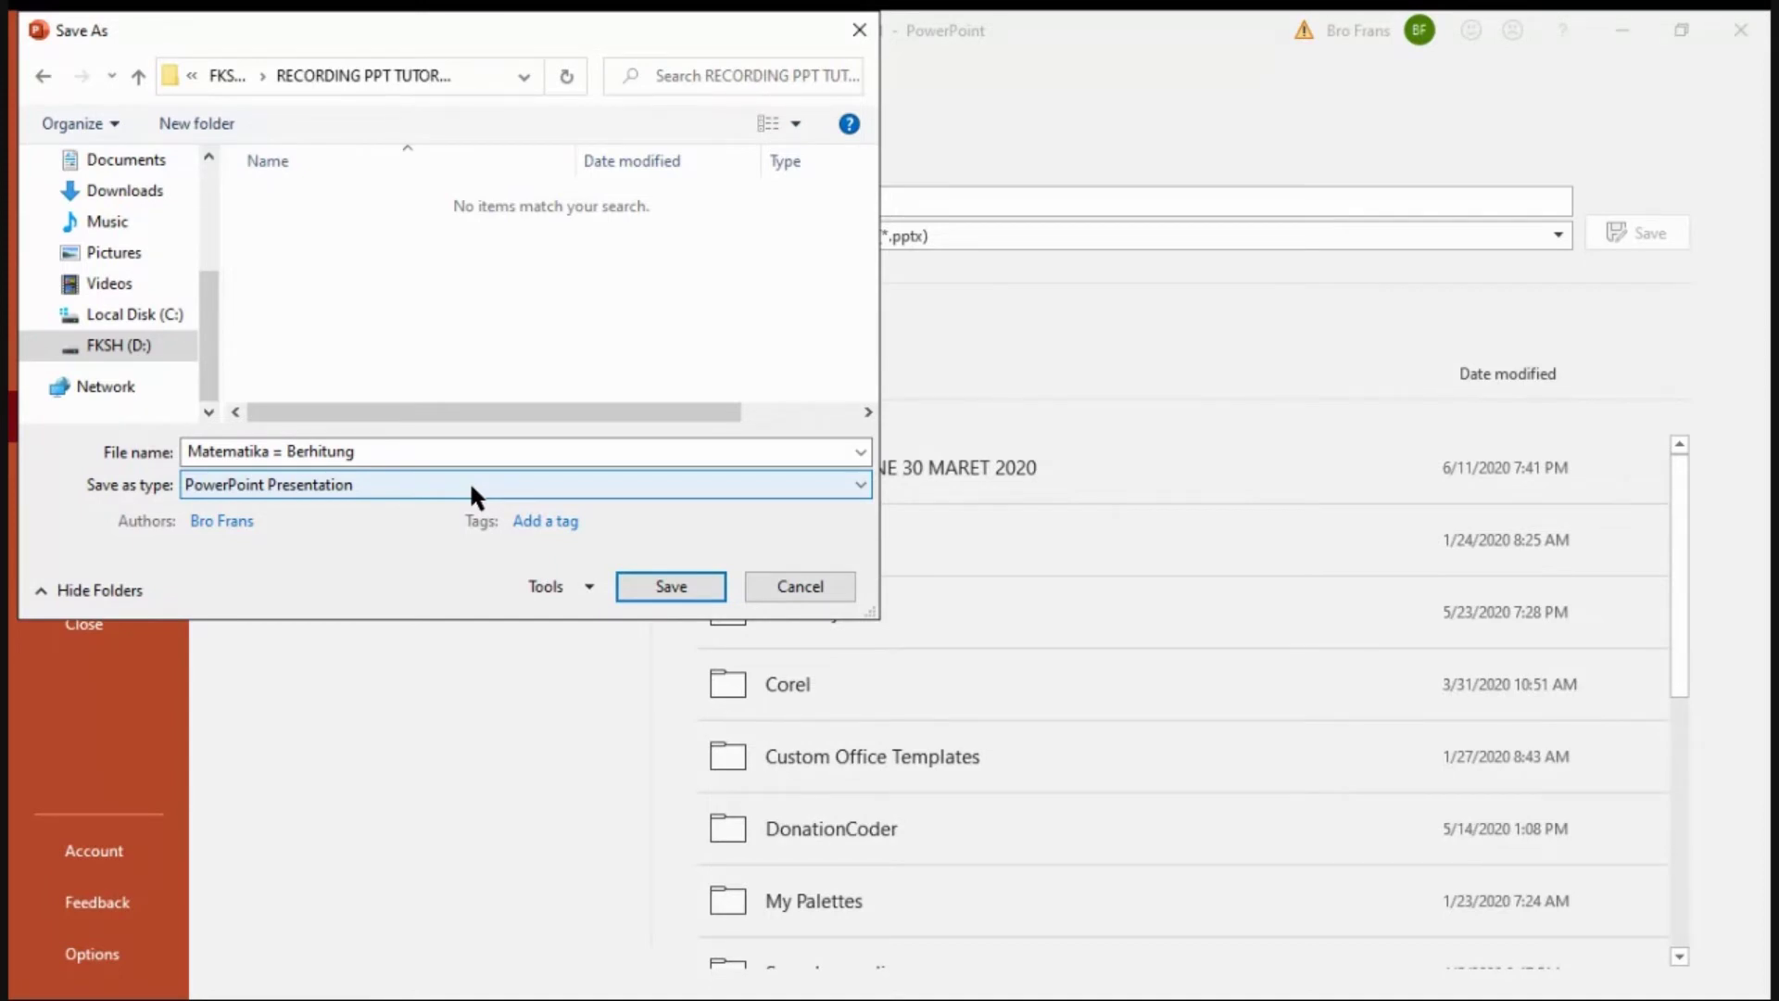
Step: Save the presentation as an MPEG-4 Video named Matematika = Berhitung
left_click(469, 480)
key("e")
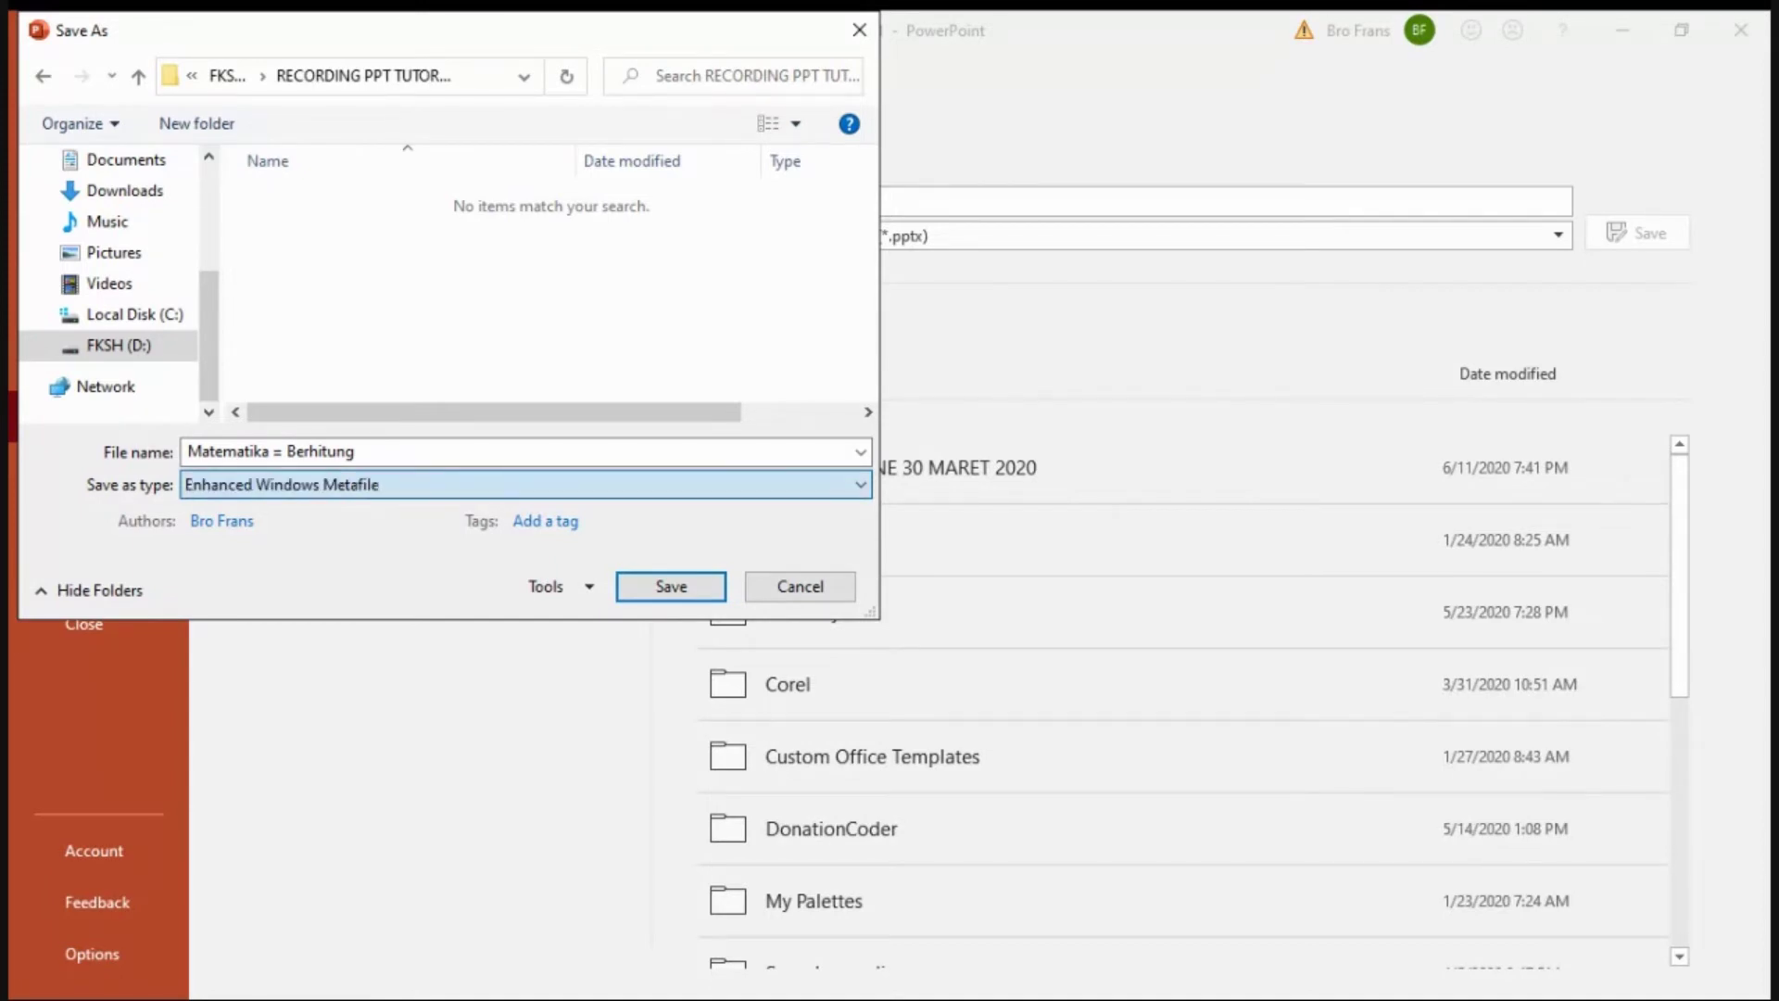
key("Up")
key("w")
key("Up")
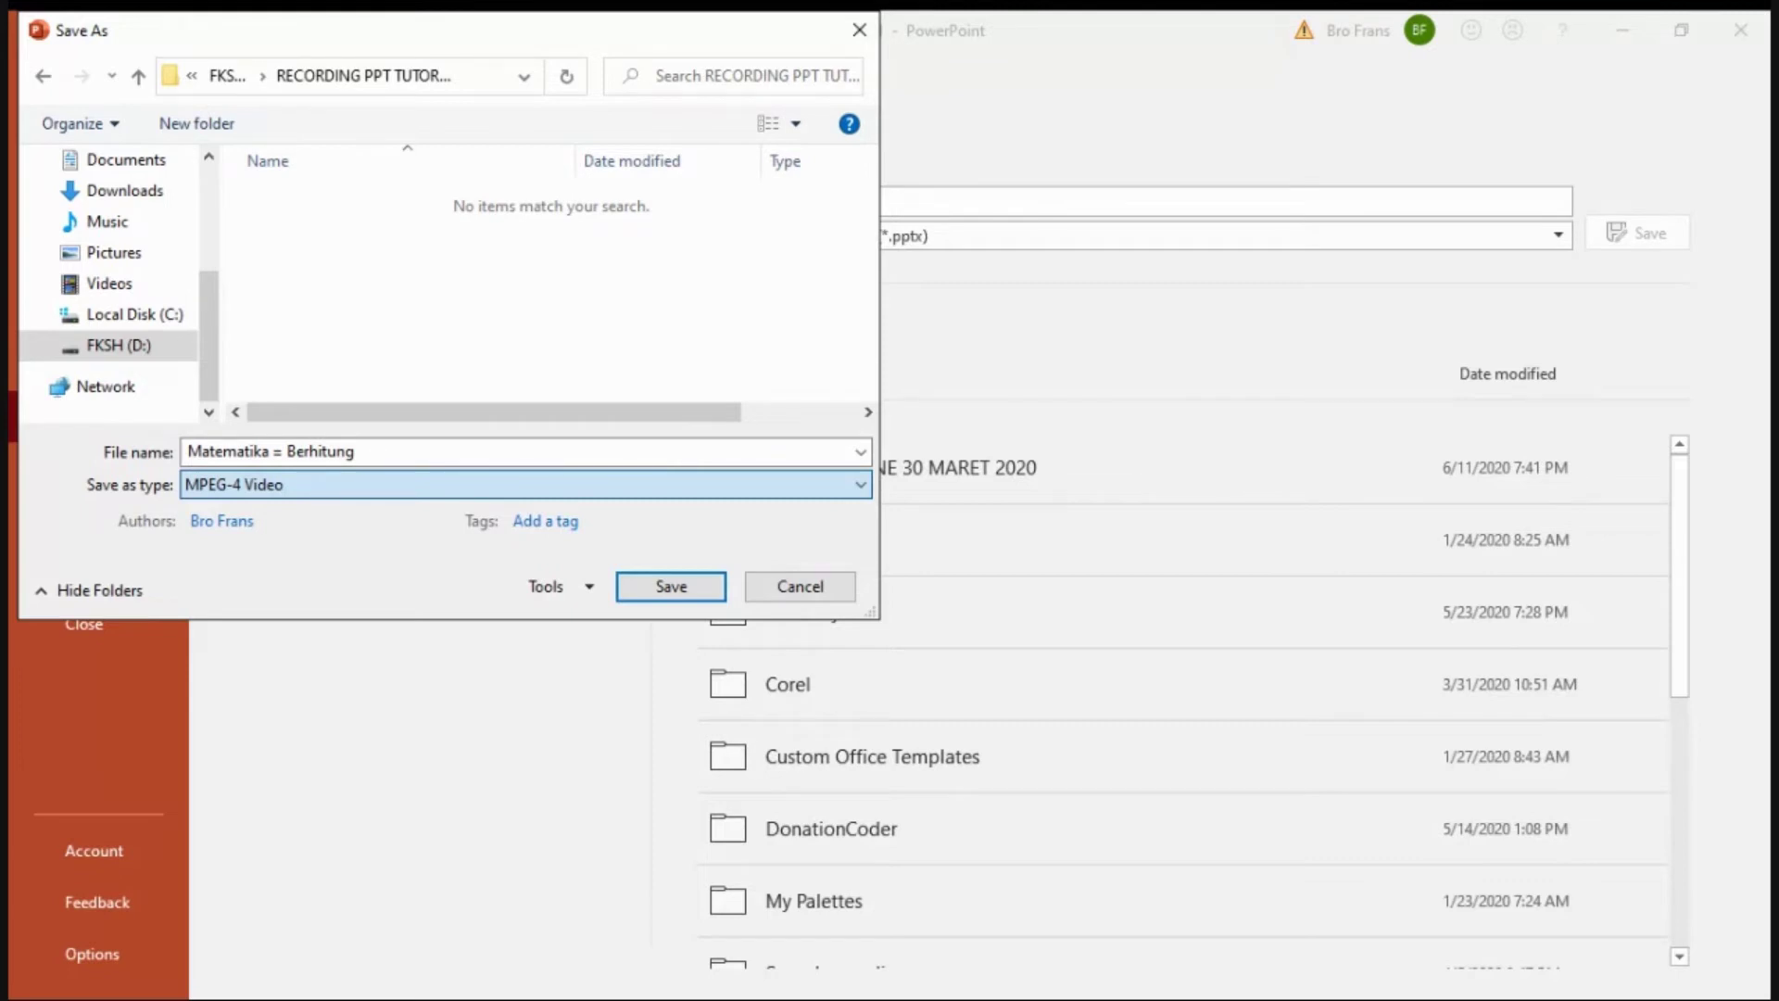
left_click(666, 550)
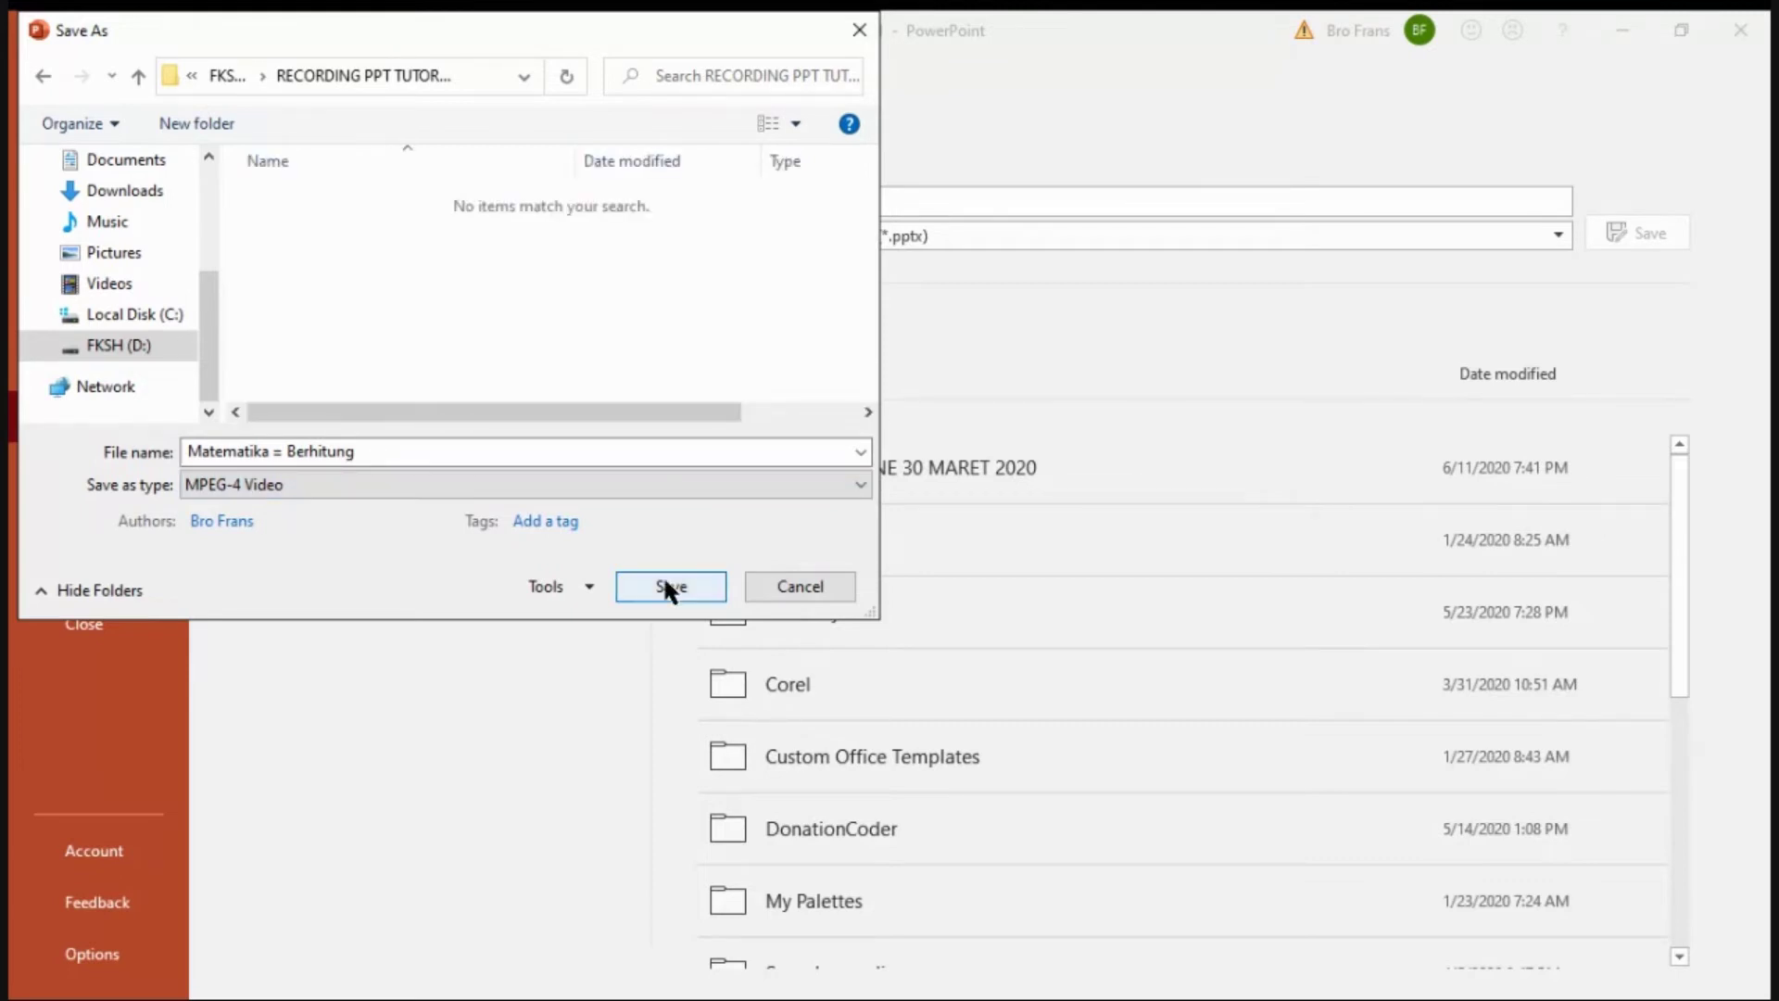
left_click(663, 575)
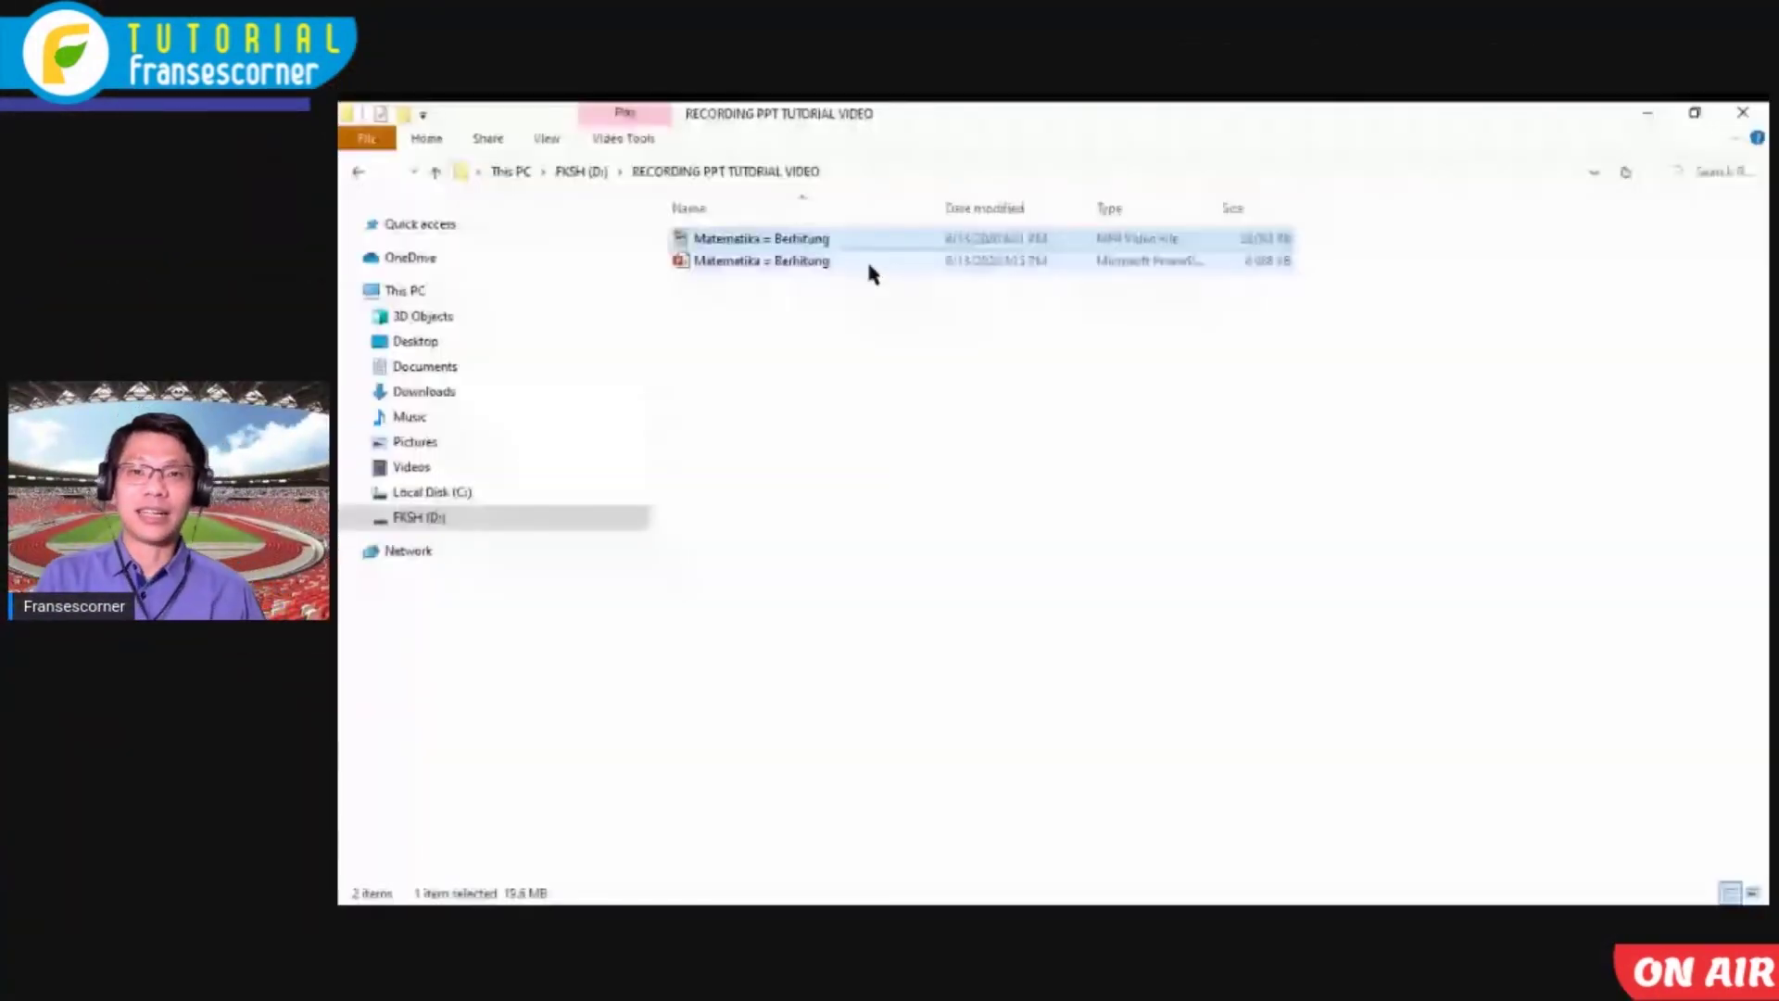
Step: Switch the folder to Large icons view and open Matematika = Berhitung.mp4 for playback
left_click(885, 243)
key("ctrl+shift+6")
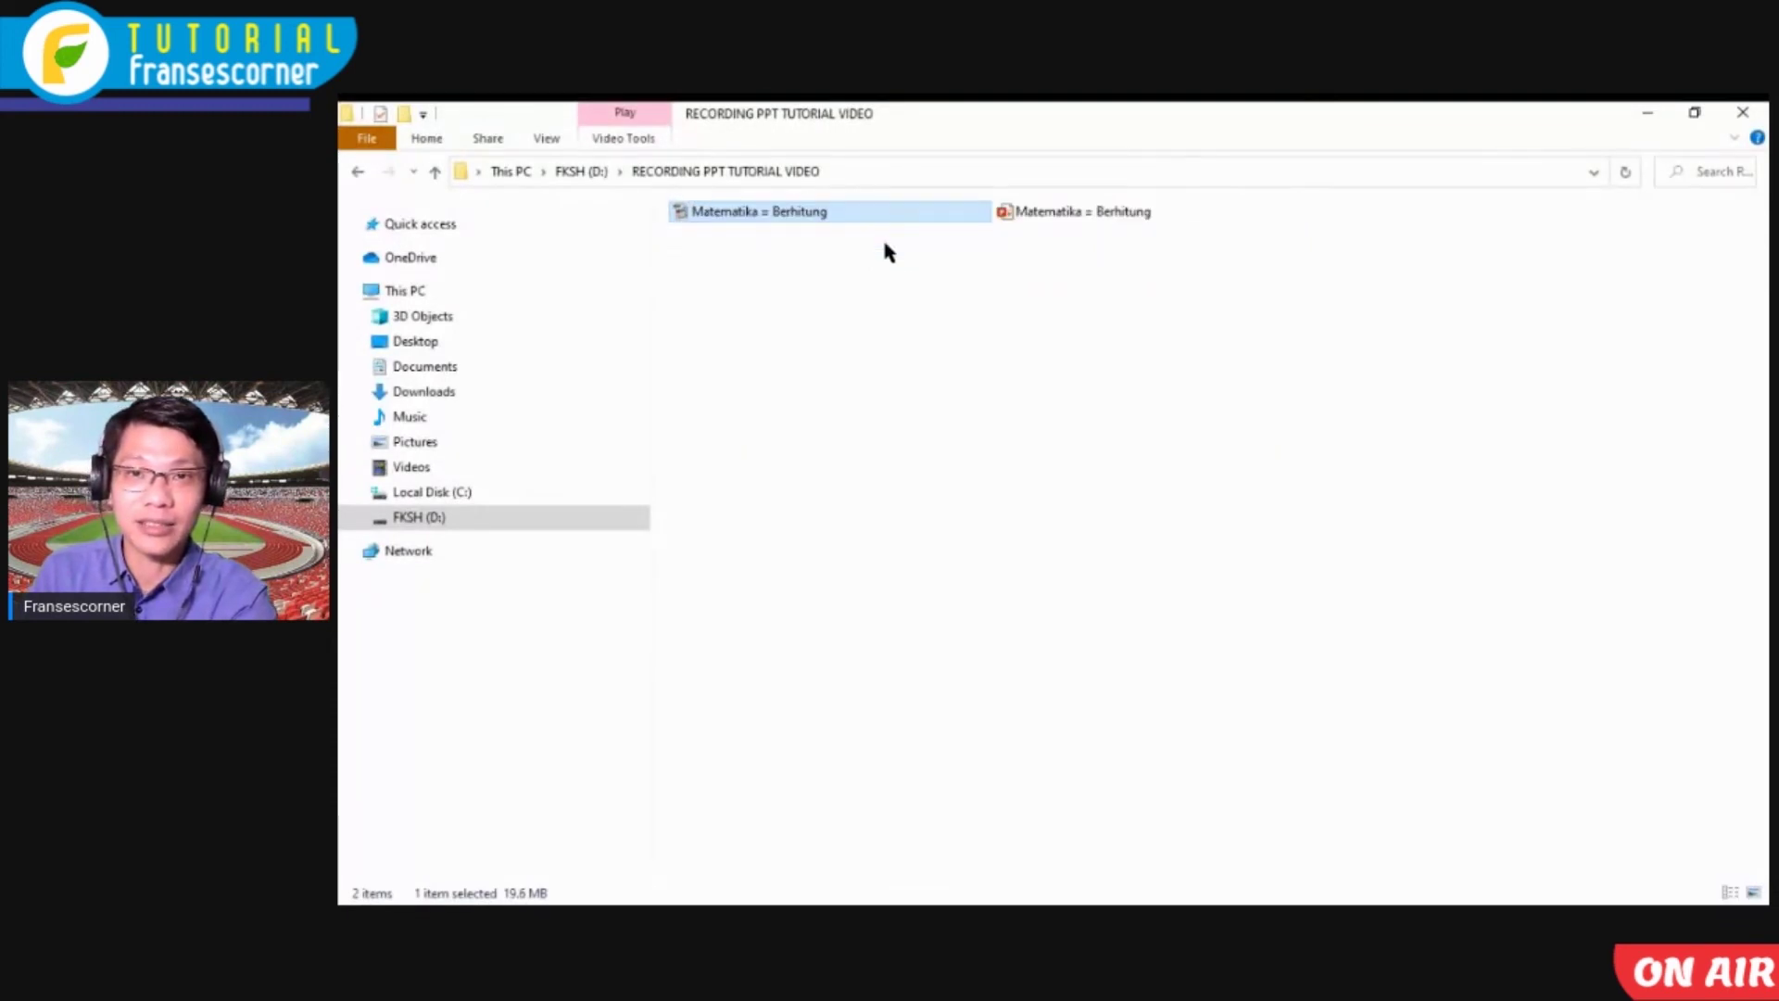
key("ctrl+shift+3")
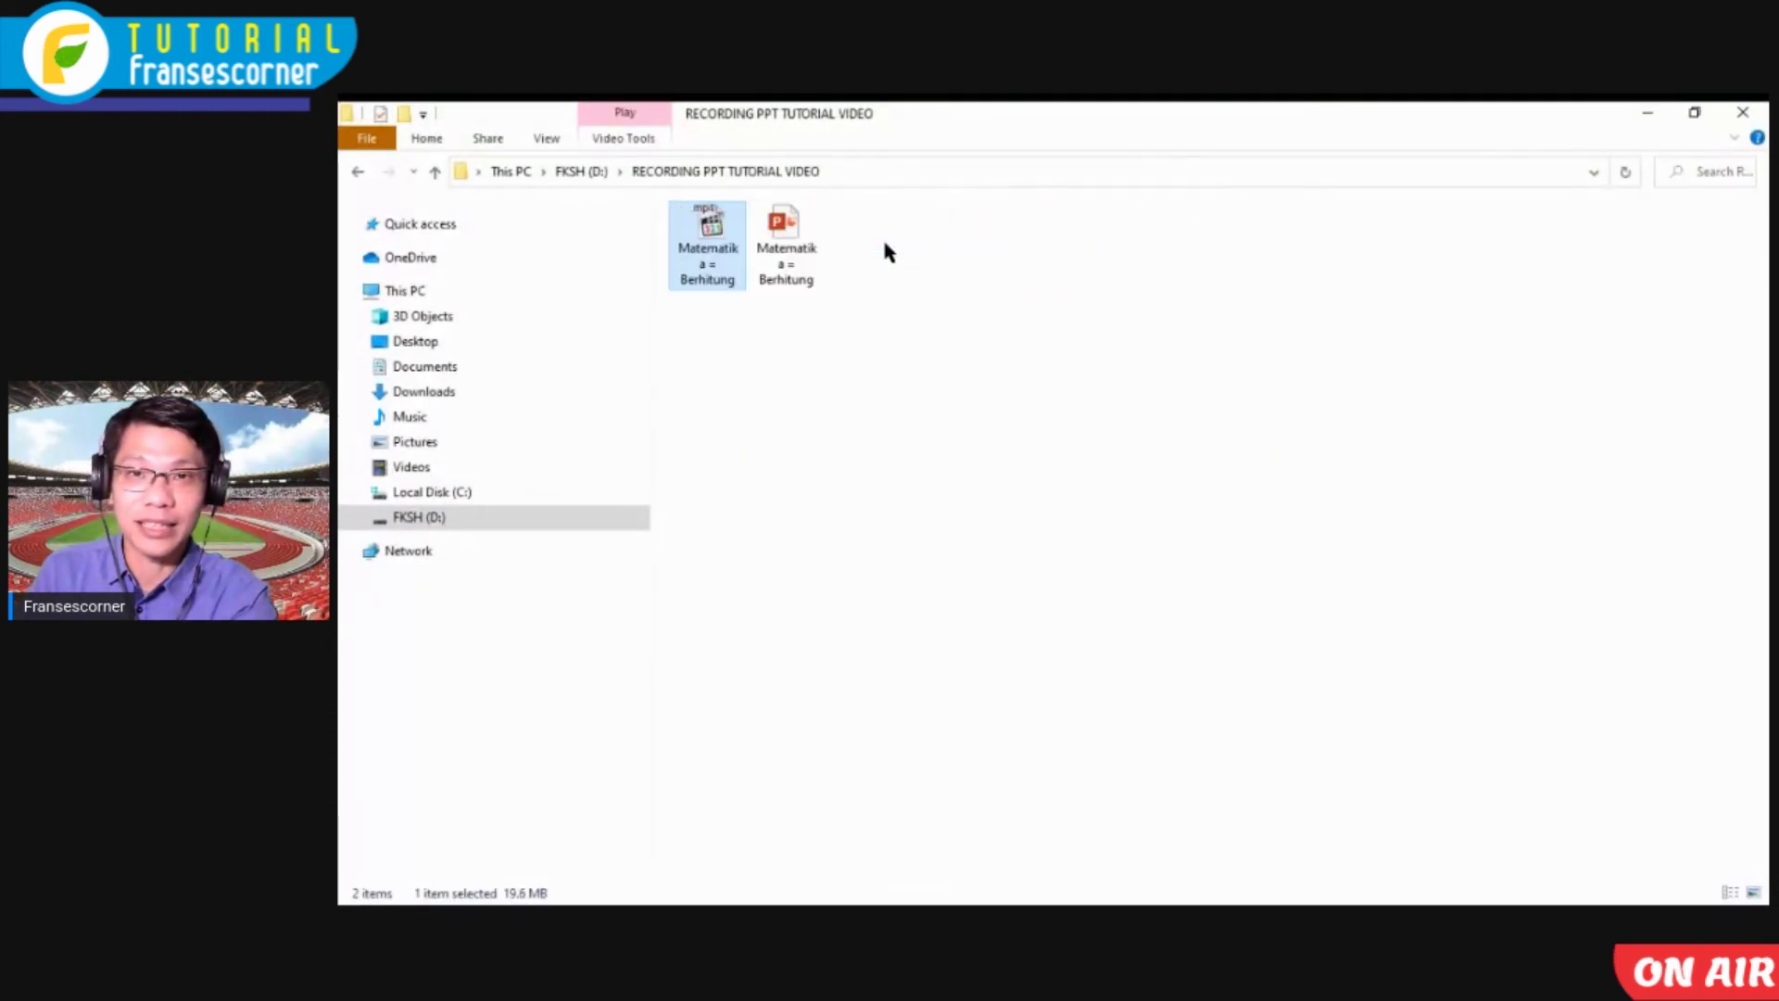
key("ctrl+shift+7")
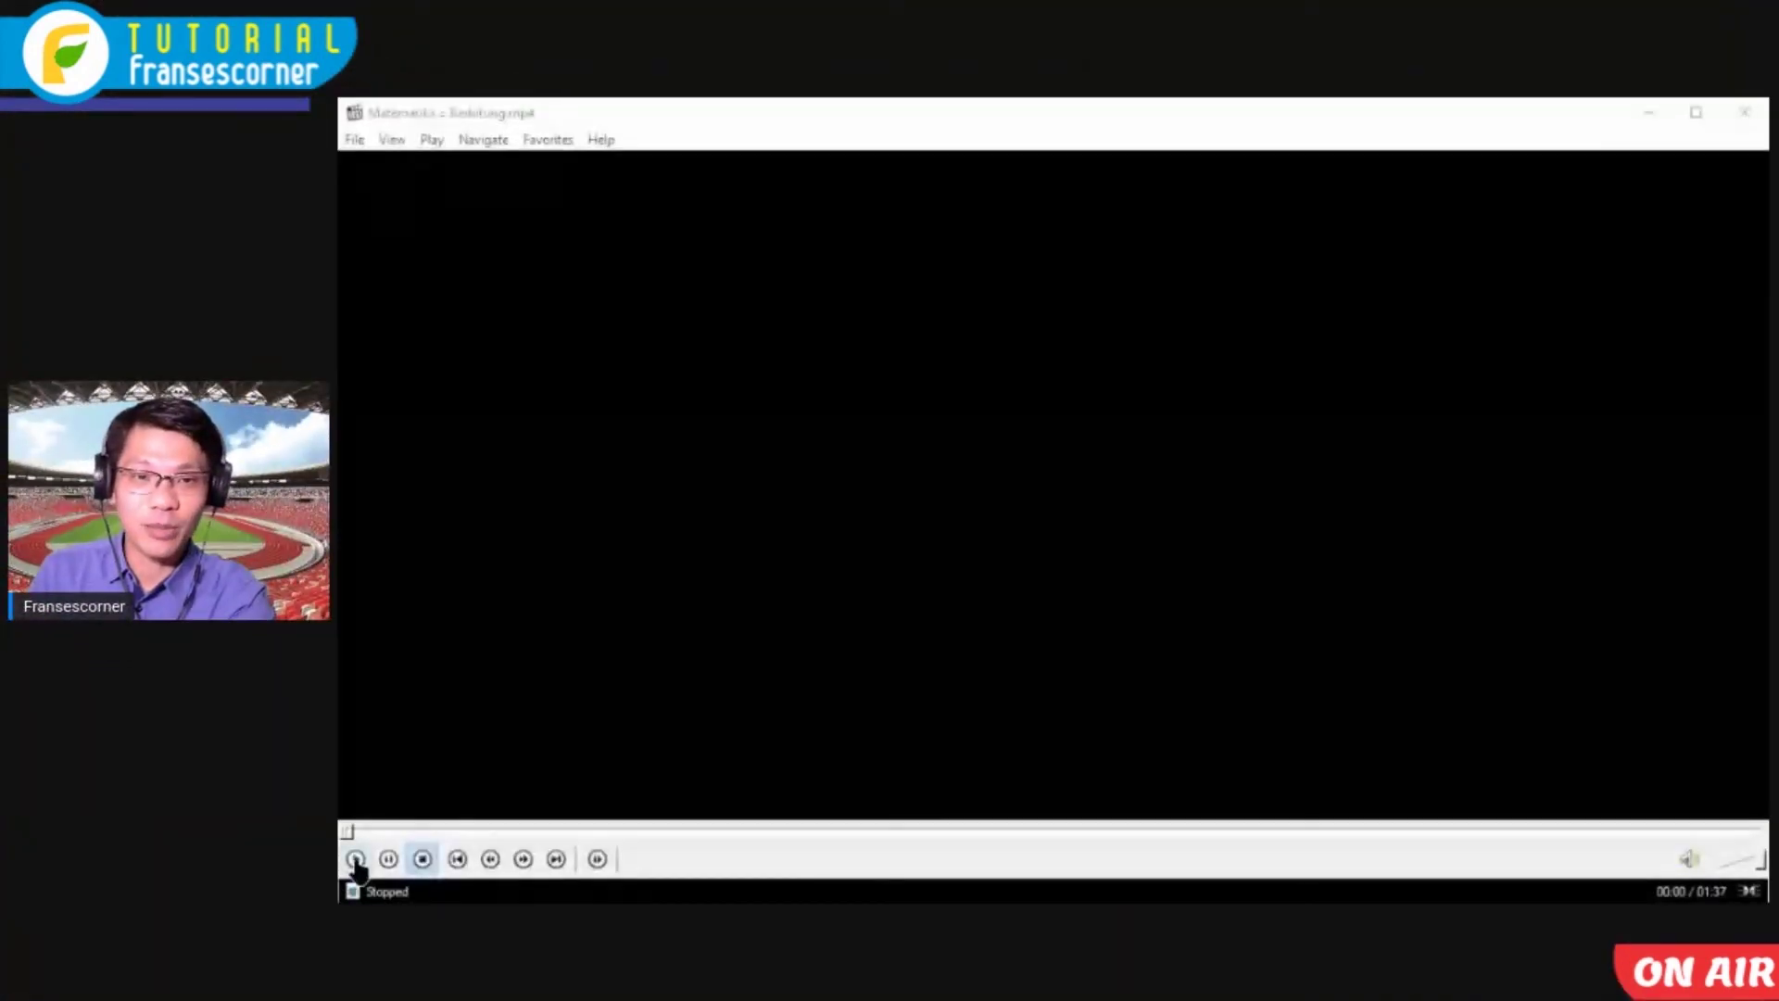
left_click(1486, 652)
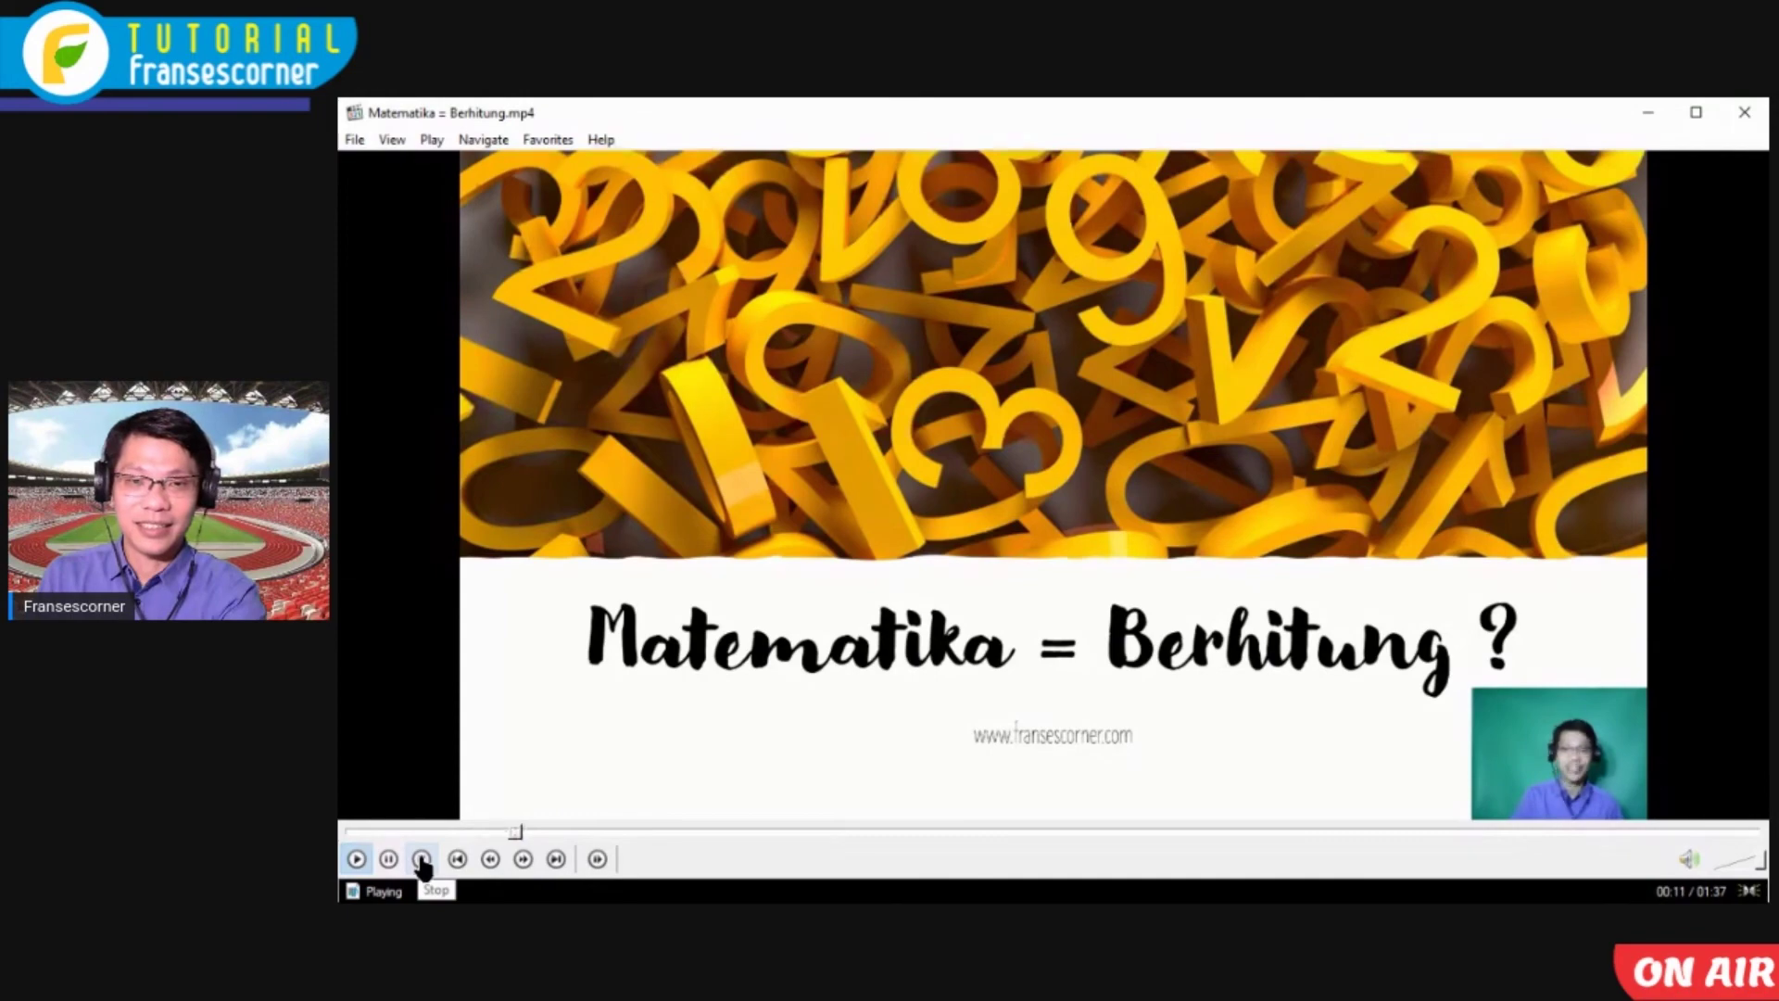
left_click(422, 859)
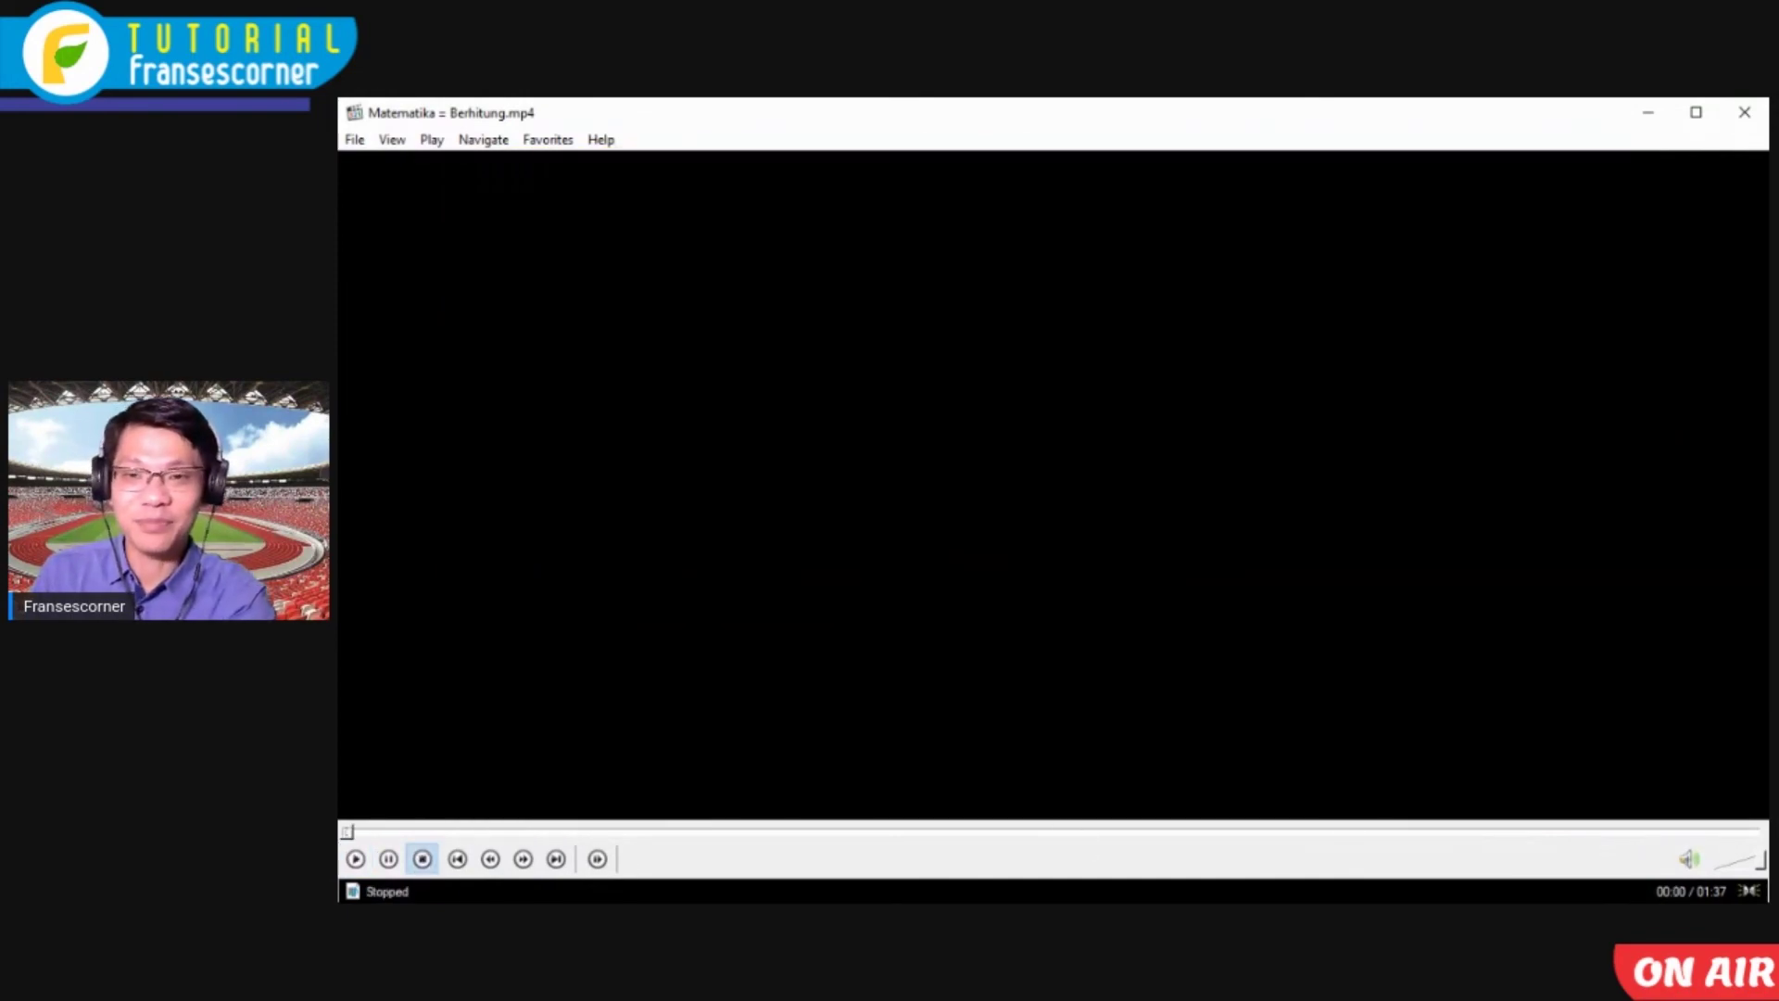